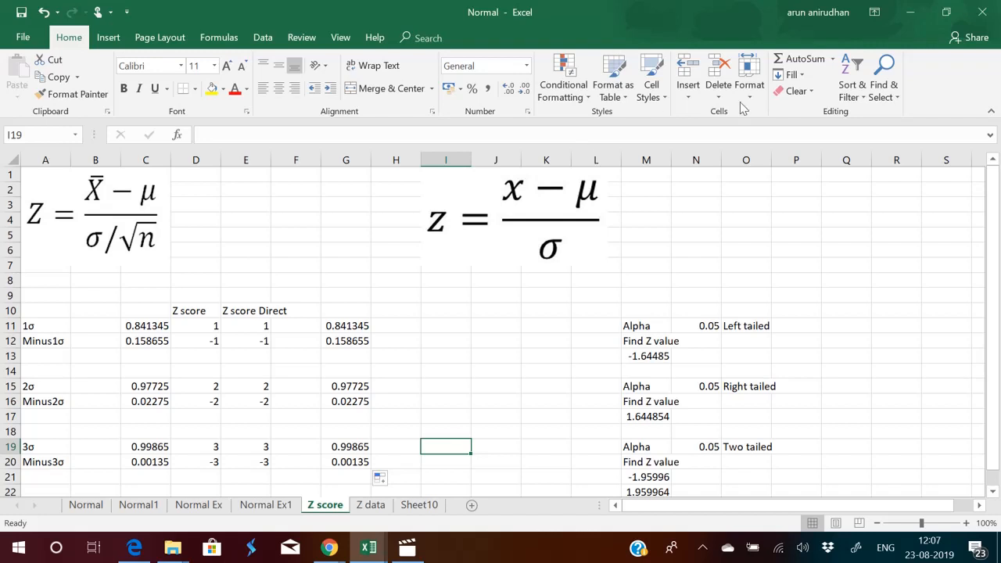
- Create a blank sticky note over the worksheet and sketch a bell curve above a slanted baseline
left_click(856, 552)
left_click(856, 115)
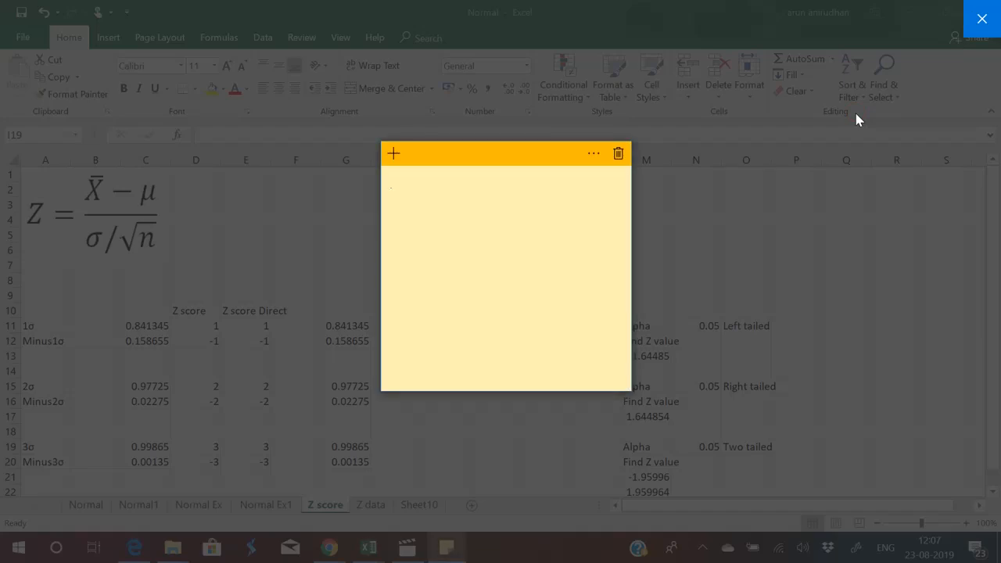
left_click_drag(421, 357, 599, 227)
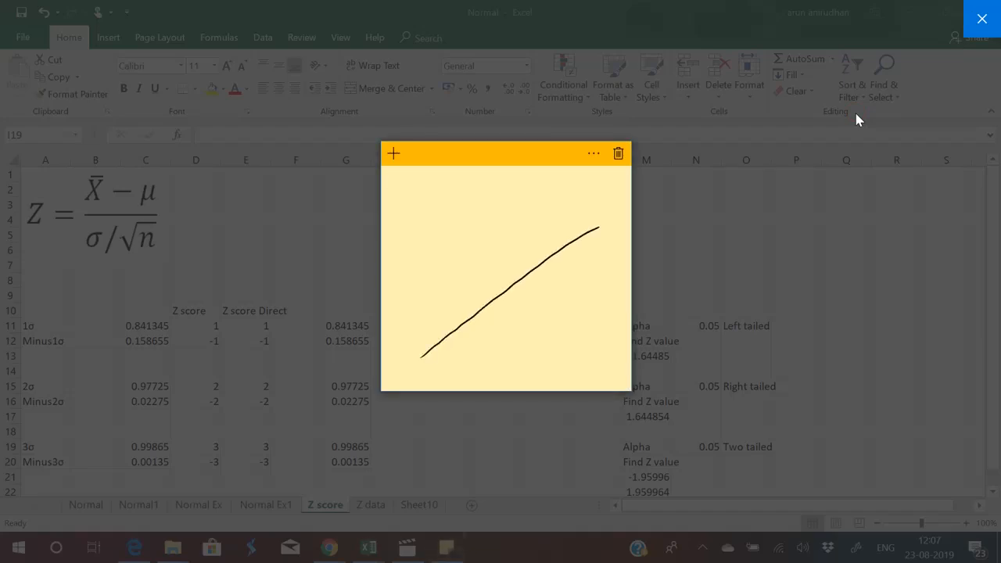
mouse_move(422, 346)
left_mouse_down()
mouse_move(429, 280)
mouse_move(491, 213)
mouse_move(551, 229)
mouse_move(593, 214)
left_mouse_up()
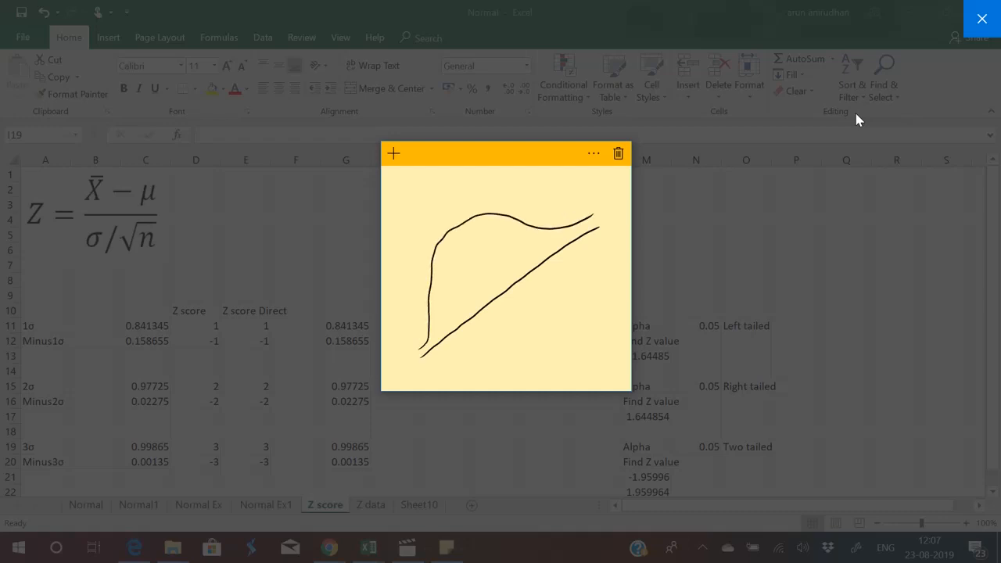
- Divide the sketched bell curve with lines down to the baseline and label them 1σ, 2σ, 3σ, -1σ, -2σ and -3σ
left_click_drag(457, 228, 500, 282)
left_click_drag(494, 214, 534, 267)
mouse_move(532, 278)
left_mouse_down()
mouse_move(539, 296)
mouse_move(538, 284)
left_mouse_up()
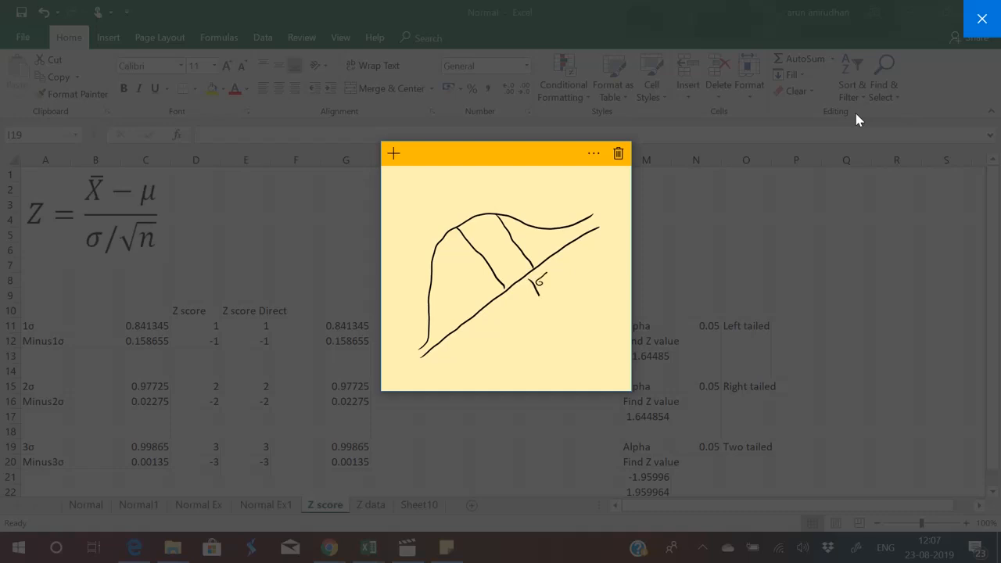
mouse_move(535, 229)
left_mouse_down()
mouse_move(562, 280)
mouse_move(561, 271)
left_mouse_up()
mouse_move(563, 230)
left_mouse_down()
mouse_move(576, 269)
mouse_move(582, 256)
left_mouse_up()
left_click_drag(441, 241, 500, 320)
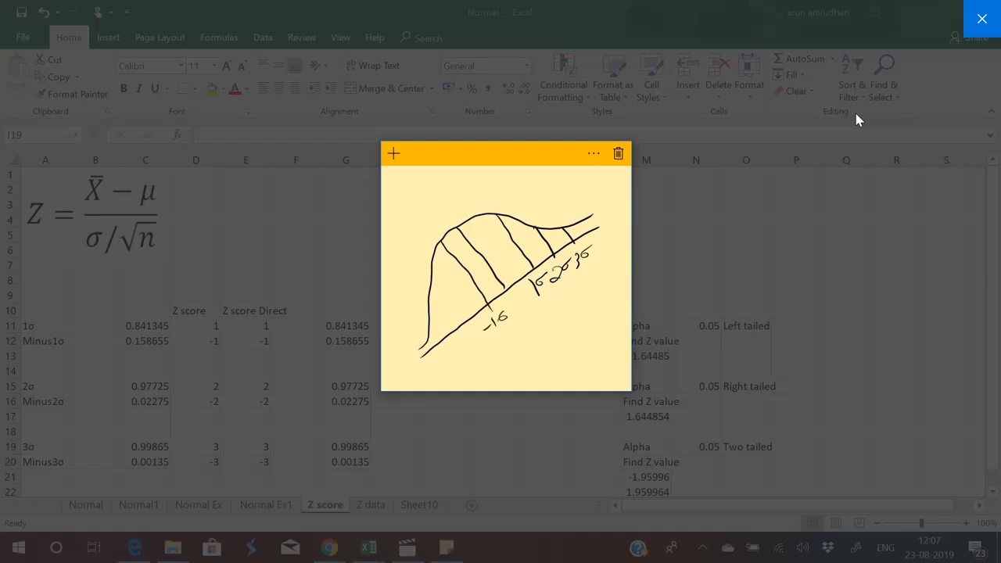
mouse_move(433, 271)
left_mouse_down()
mouse_move(476, 348)
mouse_move(489, 334)
left_mouse_up()
mouse_move(431, 313)
left_mouse_down()
mouse_move(453, 359)
mouse_move(457, 351)
left_mouse_up()
- Exit the ink overlay and delete the sticky note with the bell curve sketch
left_click(982, 19)
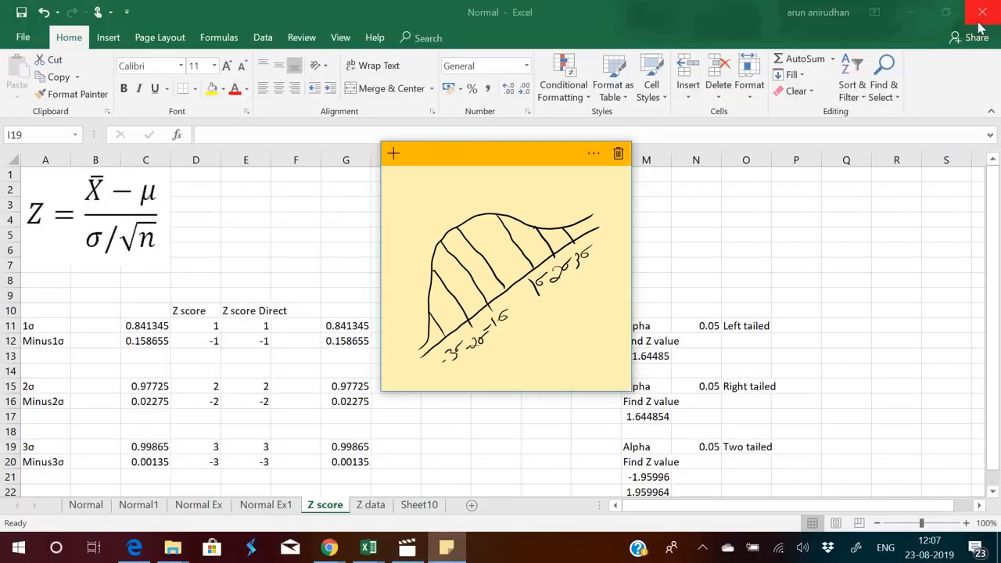
left_click(619, 154)
left_click(512, 304)
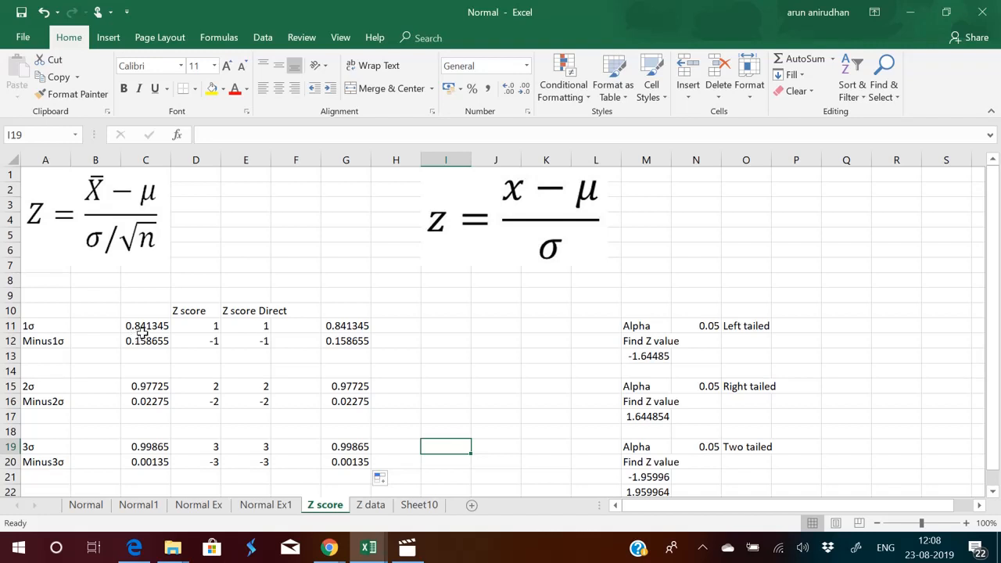
- Examine the NORM.DIST formulas in C11 and C12 and the NORM.S.INV formula behind the 1σ Z score in D11
left_click(144, 326)
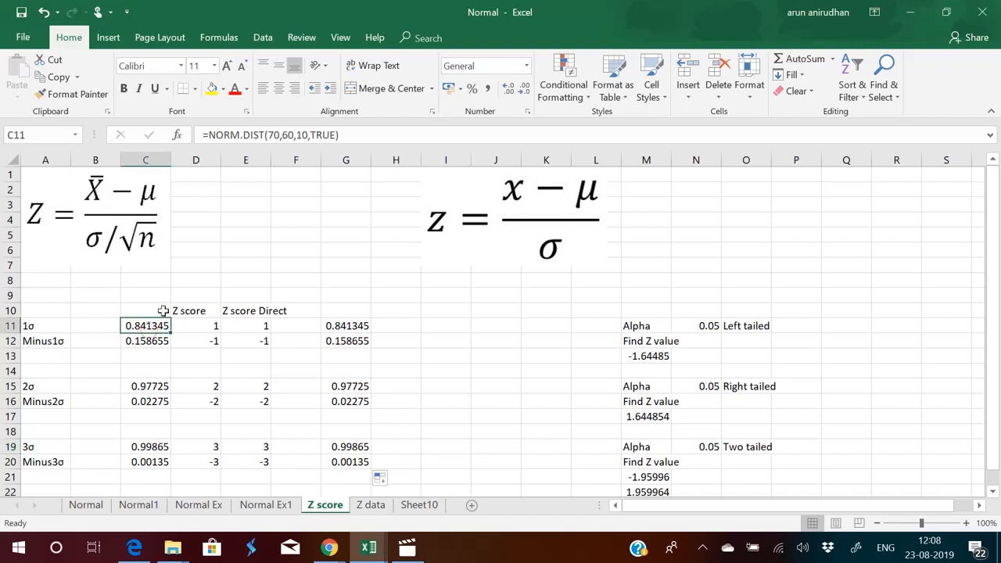
left_click(350, 133)
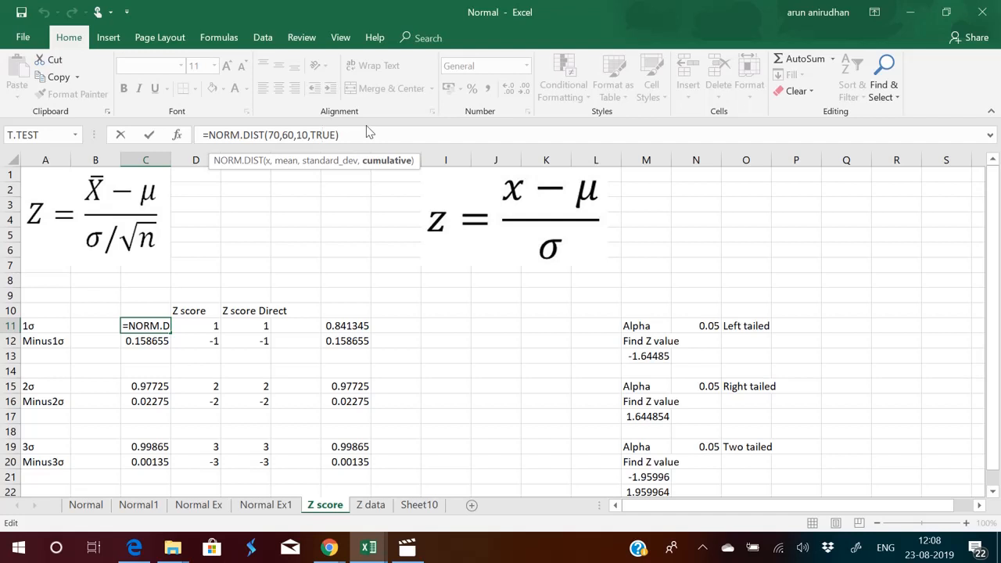
key("ctrl+Return")
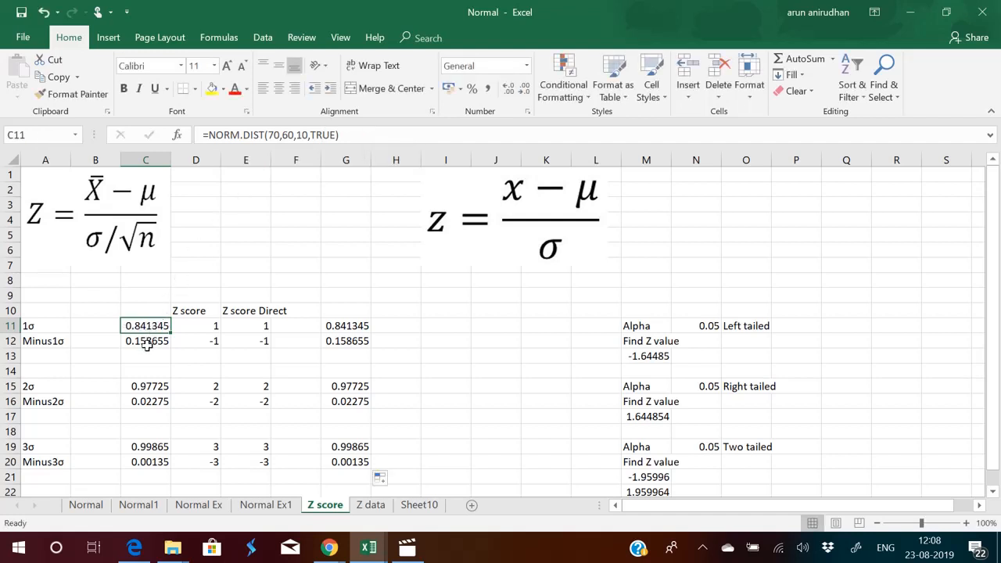
left_click(147, 345)
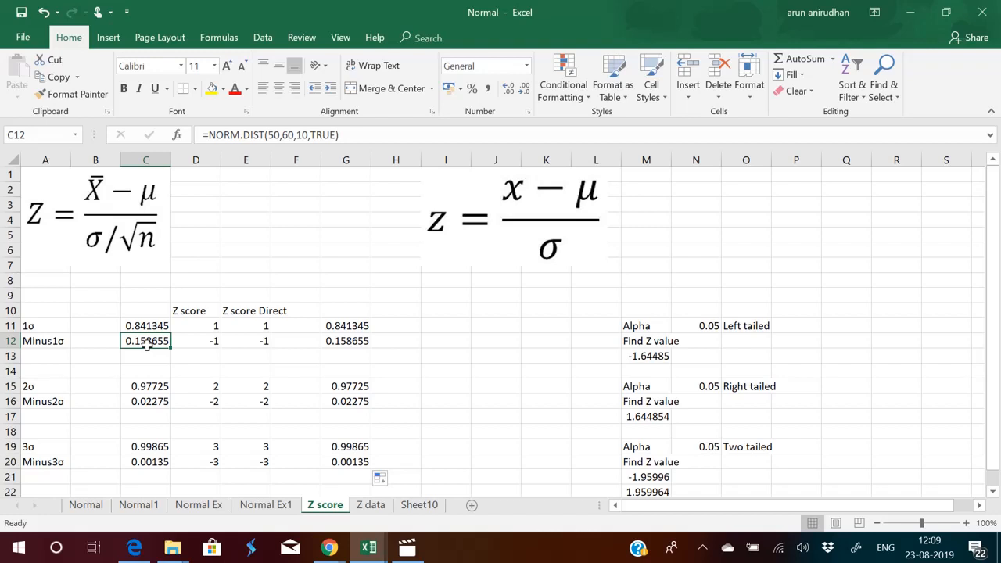
left_click(199, 328)
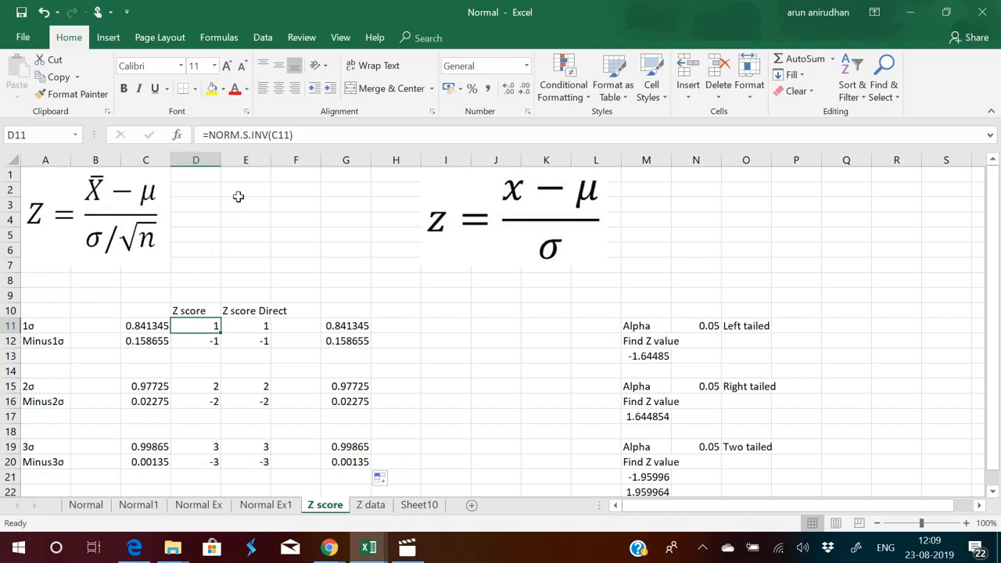
left_click(261, 134)
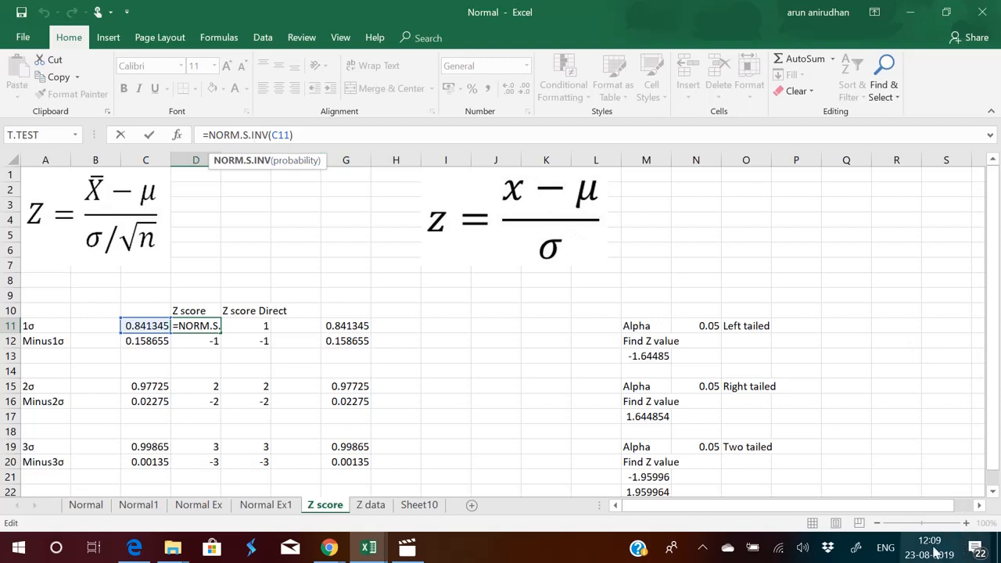
- Open a screen sketch of the worksheet and draw a red bell curve with a baseline and one dividing line near its upper tail
left_click(856, 548)
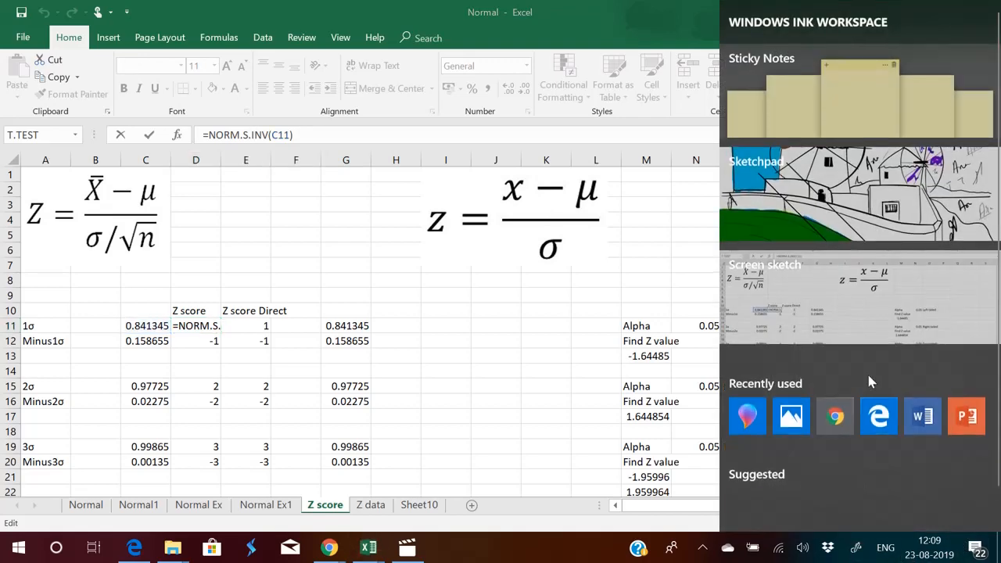
left_click(870, 321)
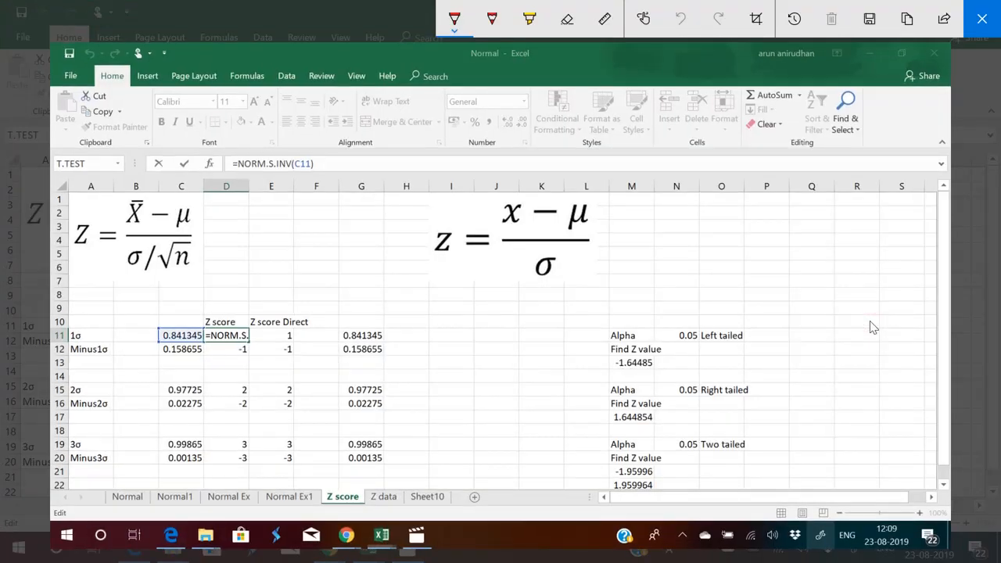
left_click_drag(726, 306, 868, 215)
mouse_move(717, 299)
left_mouse_down()
mouse_move(736, 185)
mouse_move(841, 205)
mouse_move(883, 185)
left_mouse_up()
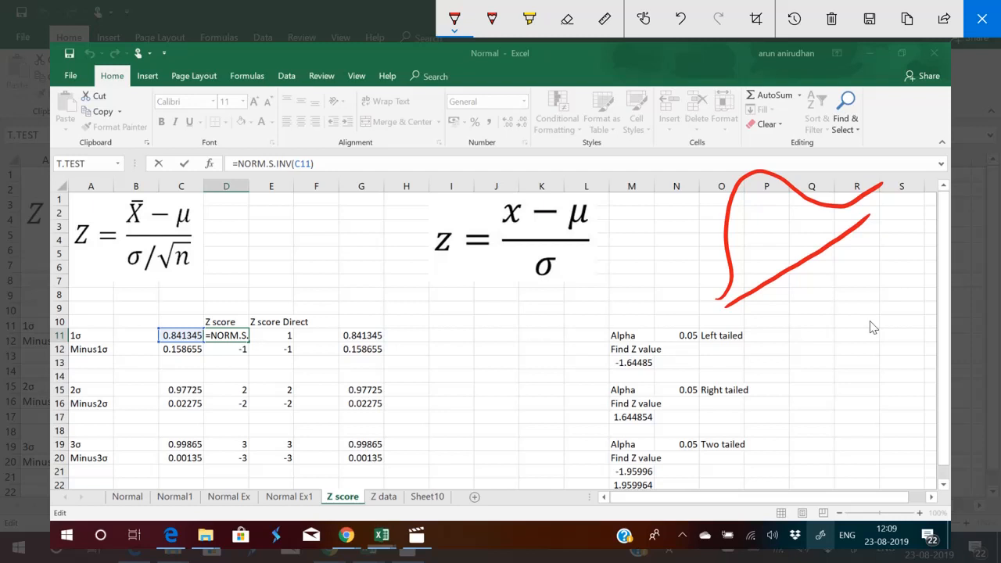
left_click_drag(803, 197, 831, 241)
- Write 0.8413 beside the dividing line of the bell curve and close the screen sketch
left_click_drag(830, 257, 836, 252)
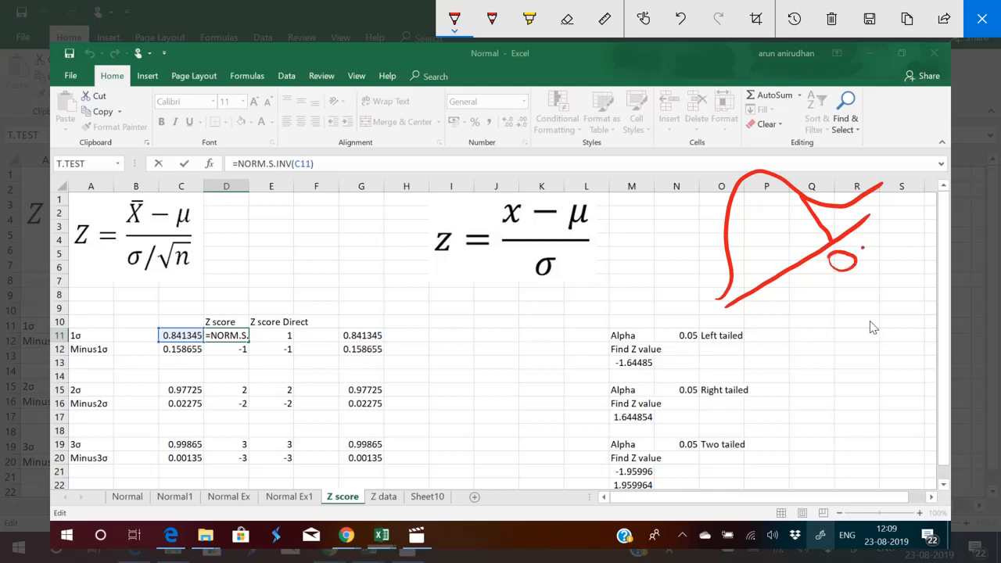
mouse_move(884, 223)
left_mouse_down()
mouse_move(874, 242)
mouse_move(884, 225)
left_mouse_up()
mouse_move(889, 218)
left_mouse_down()
mouse_move(892, 233)
mouse_move(903, 225)
left_mouse_up()
mouse_move(897, 216)
left_mouse_down()
mouse_move(901, 234)
mouse_move(909, 226)
left_mouse_up()
mouse_move(904, 204)
left_mouse_down()
mouse_move(912, 200)
mouse_move(916, 225)
left_mouse_up()
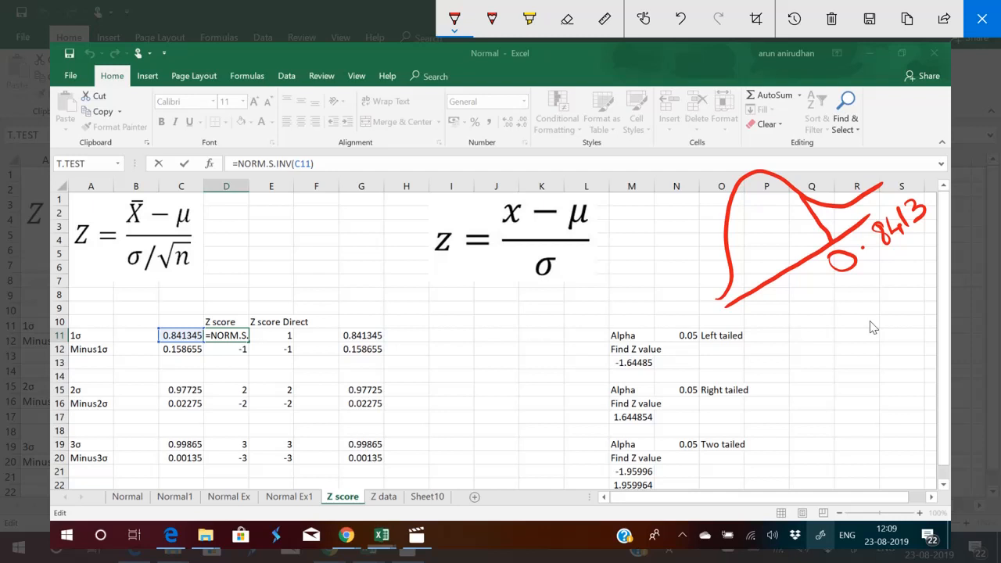
mouse_move(837, 283)
left_mouse_down()
mouse_move(912, 237)
mouse_move(874, 267)
mouse_move(897, 252)
left_mouse_up()
left_click(996, 23)
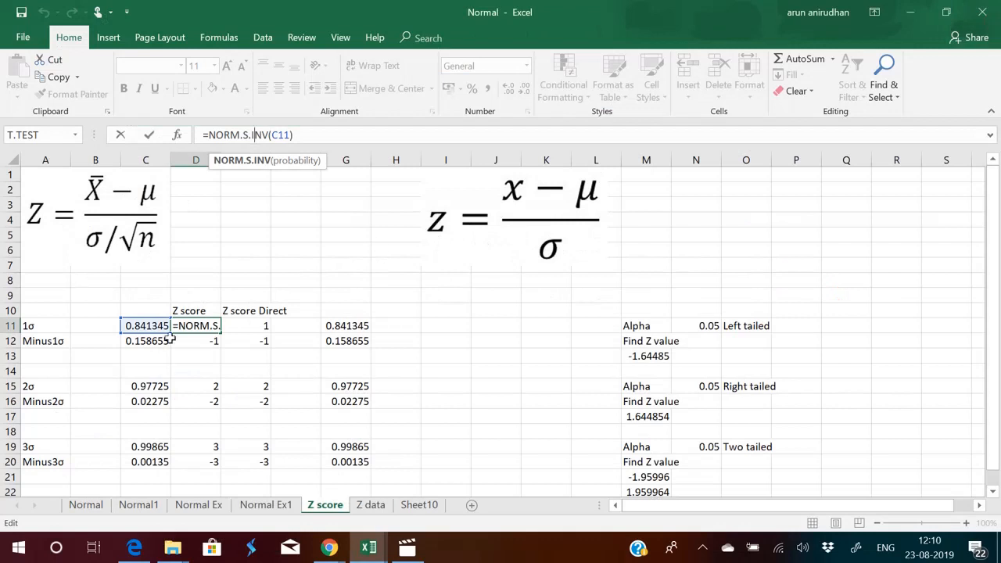
- Check the 1σ Z score in D11, the direct Z score formula in E11 and the NORM.S.DIST formula in G11
key("ctrl+Return")
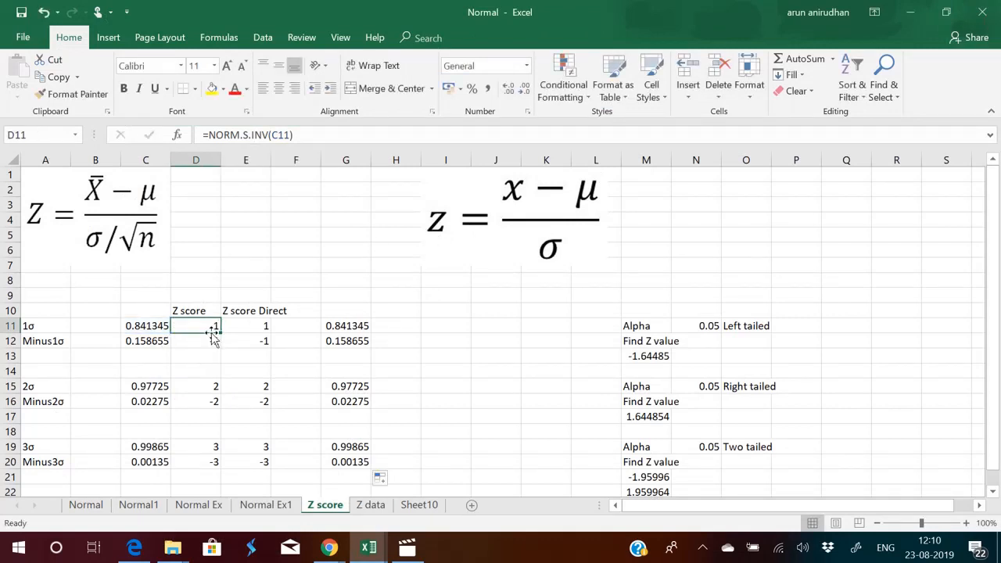
double_click(214, 333)
left_click(246, 328)
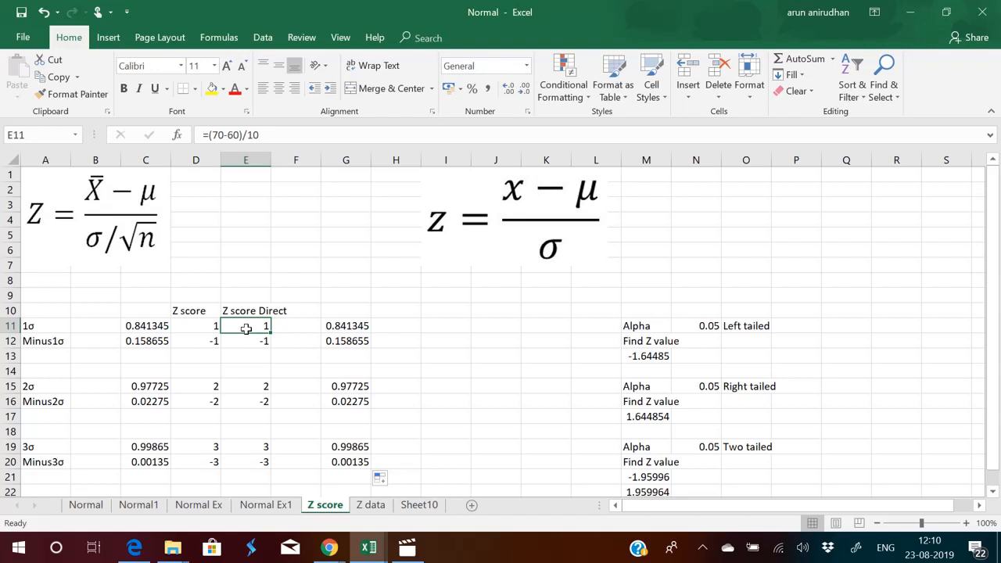
left_click(333, 329)
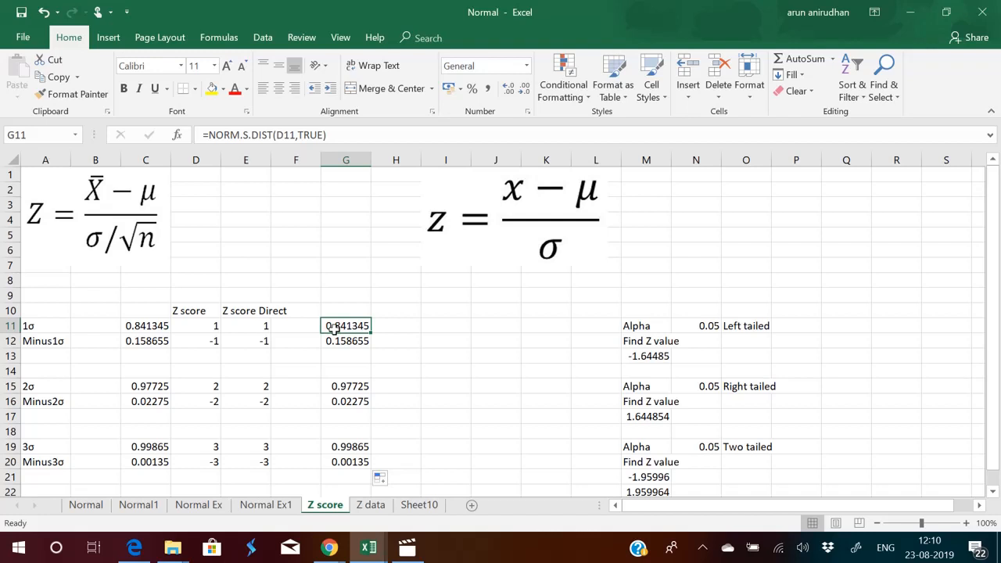
left_click(356, 136)
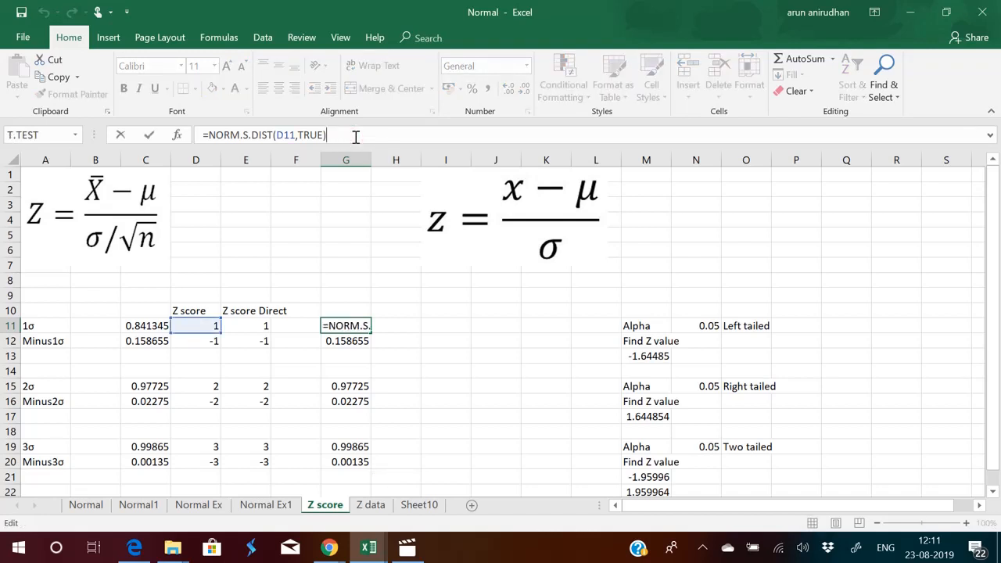
left_click(262, 134)
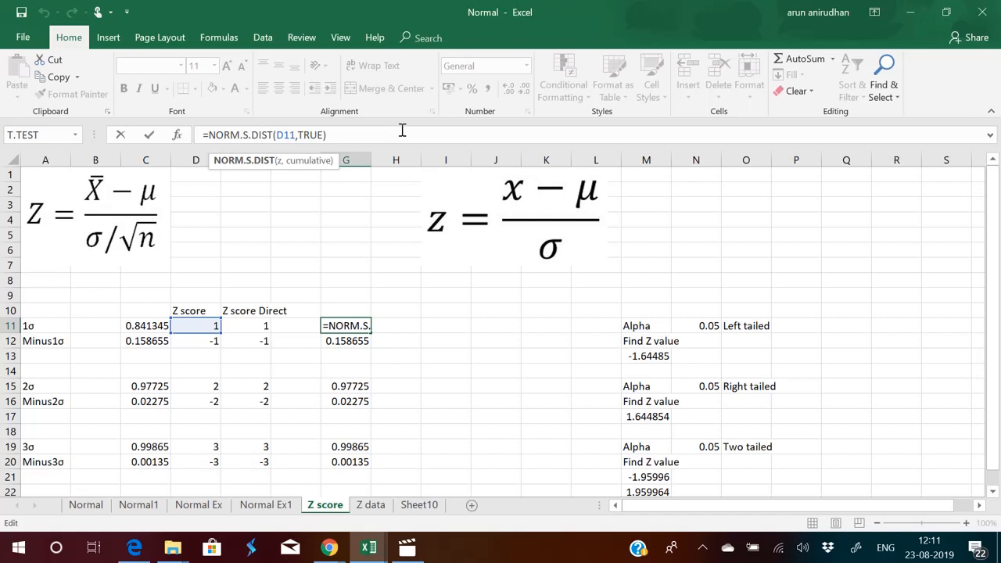
key("ctrl+Return")
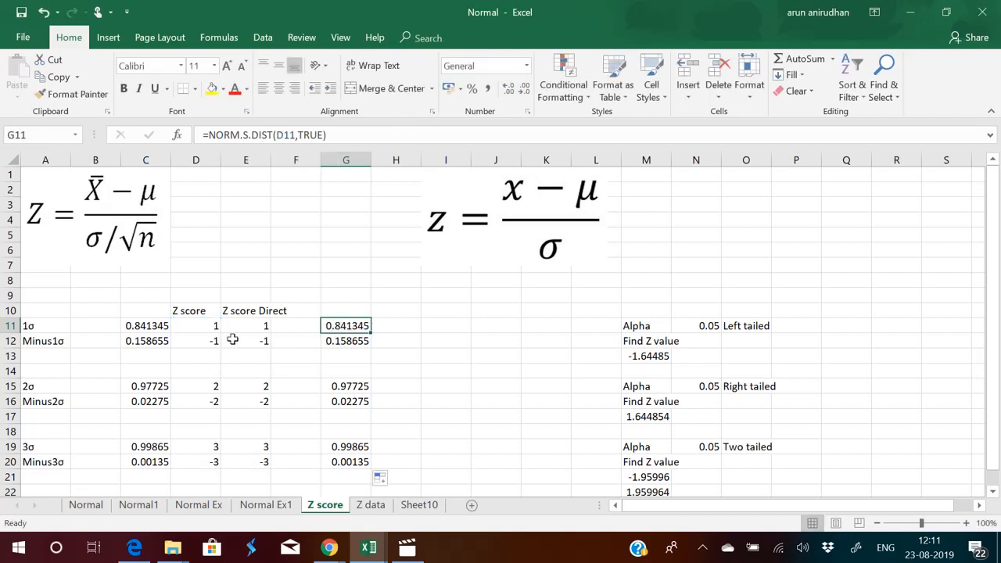
- Compare the 1σ probability formulas in C11 and G11 with the Z score formula in D11
left_click(144, 328)
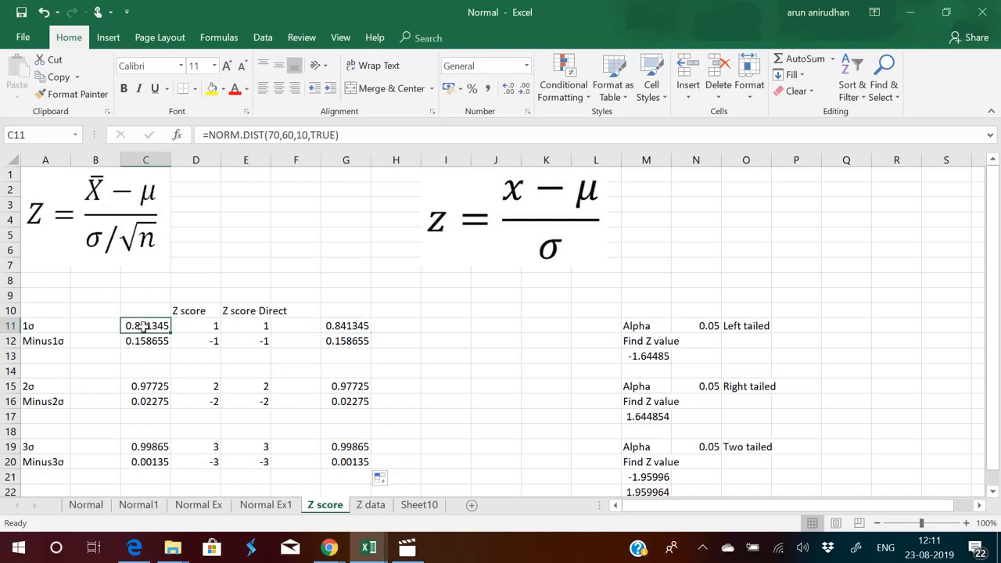
left_click(335, 327)
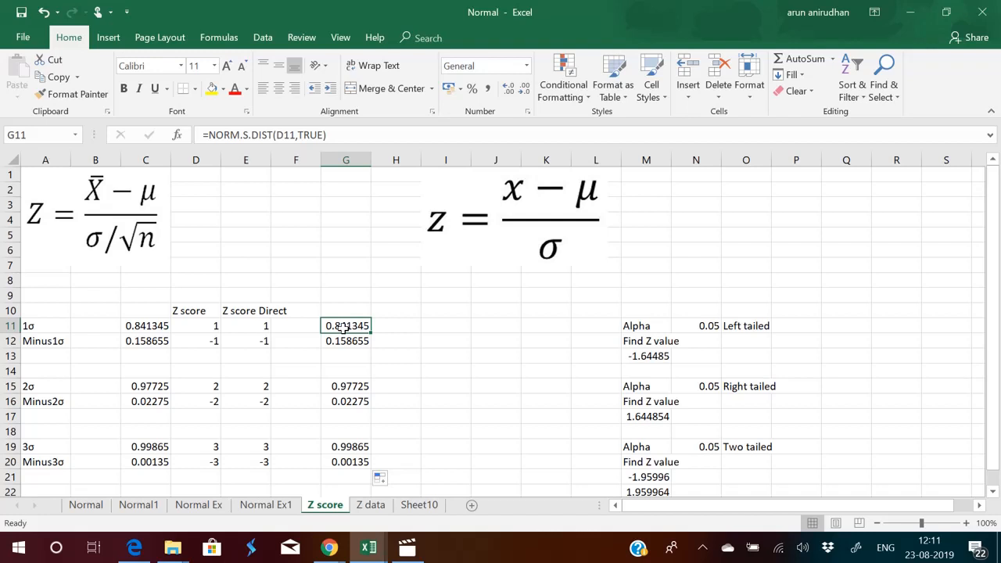
left_click(212, 328)
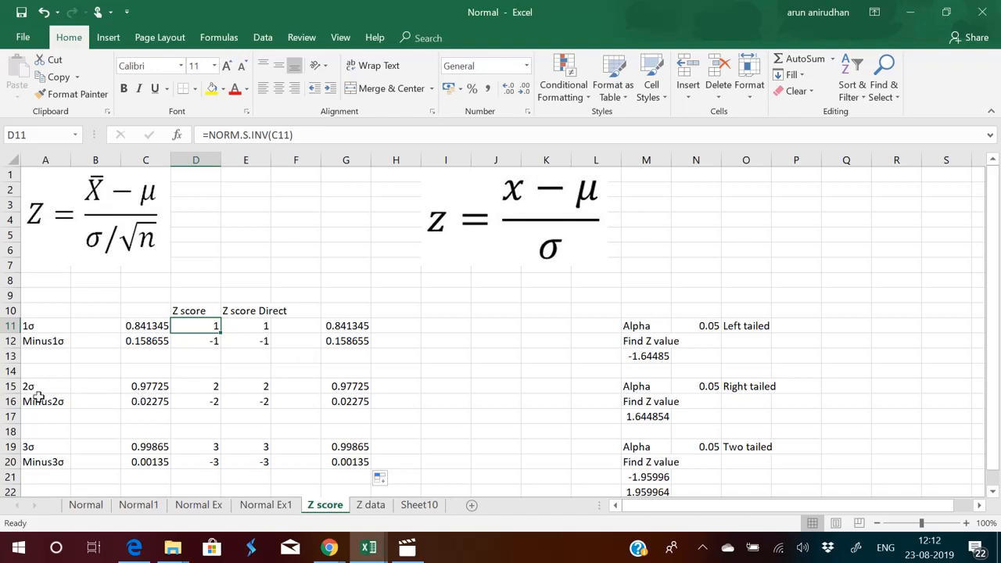
- Examine the probability and Z score formulas in the 2σ and 3σ rows, including Minus3σ in C20 and the direct formula in E19
left_click(150, 389)
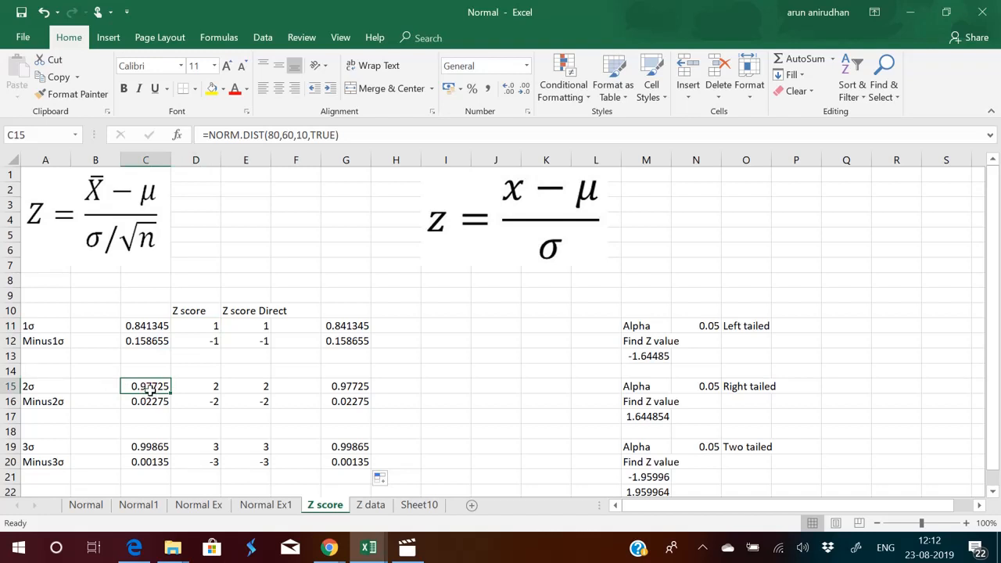
left_click(205, 386)
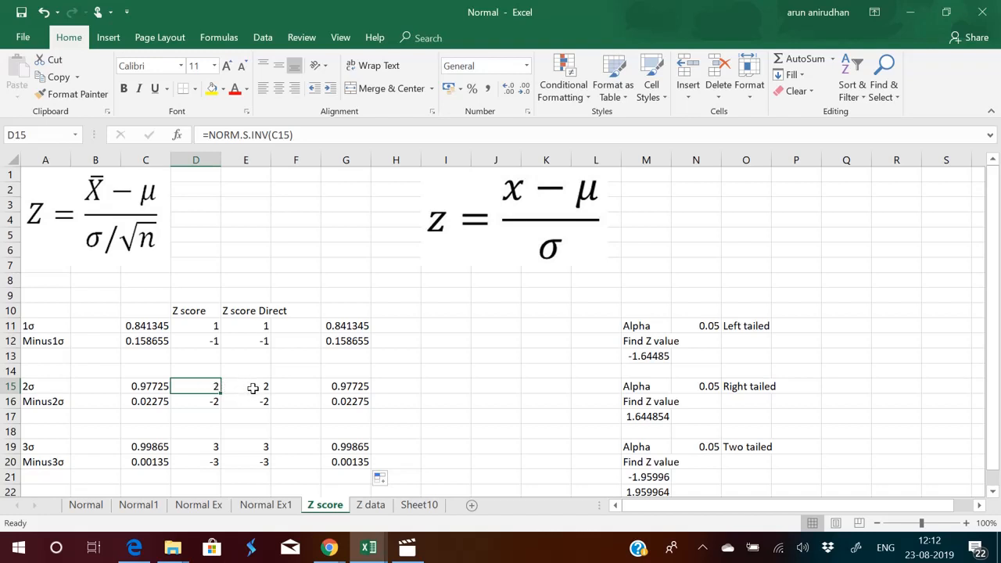
left_click(347, 388)
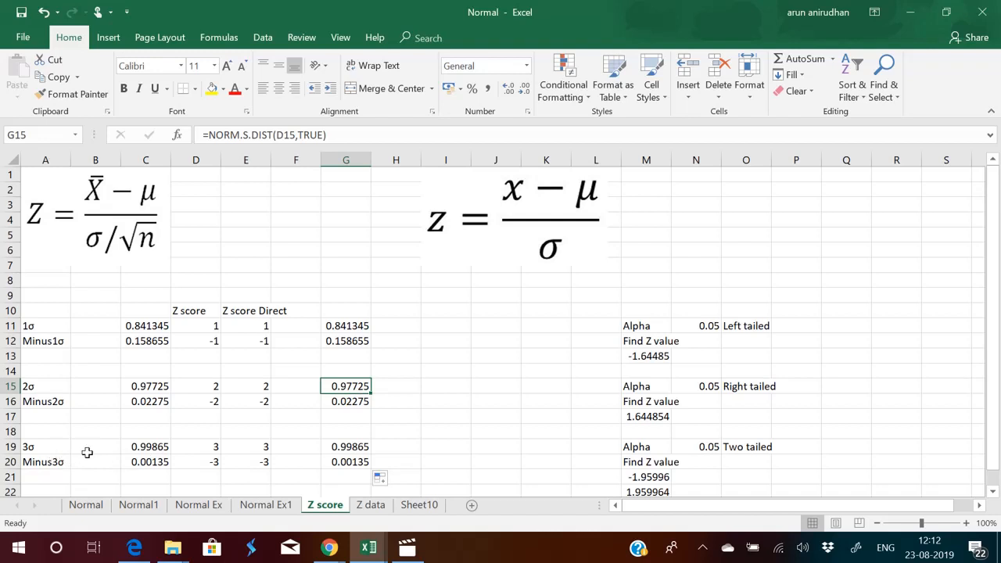
left_click(151, 449)
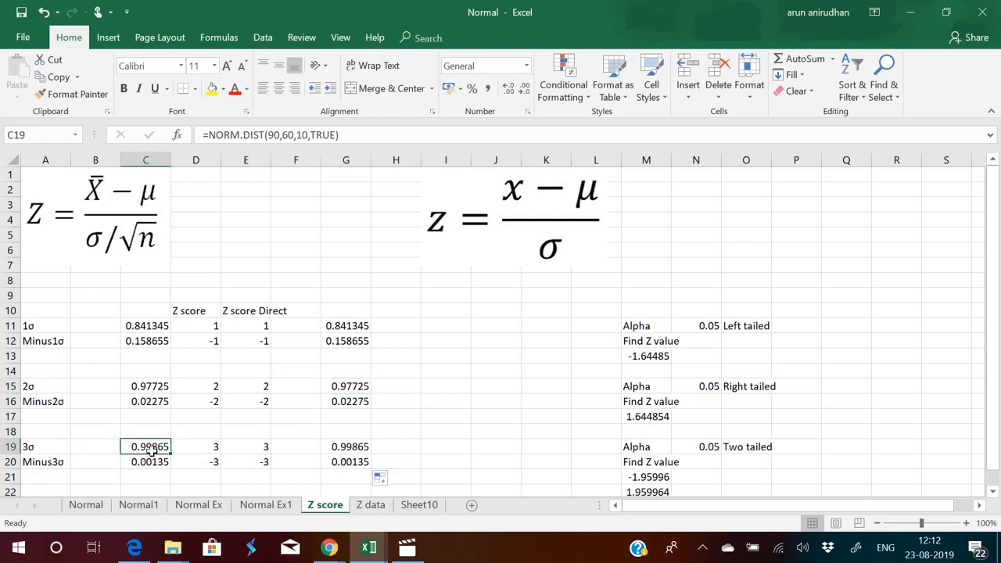
left_click(151, 462)
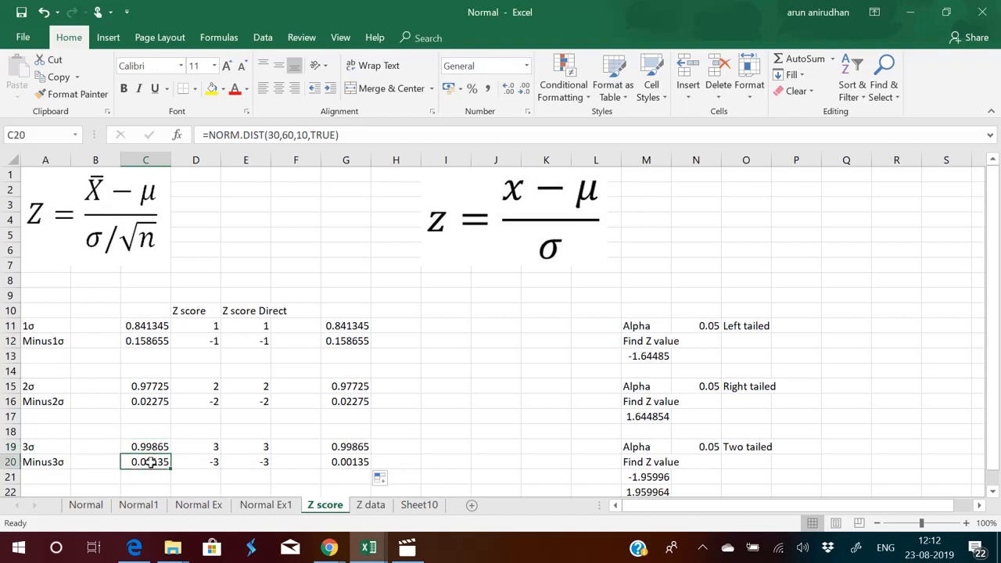
left_click(215, 447)
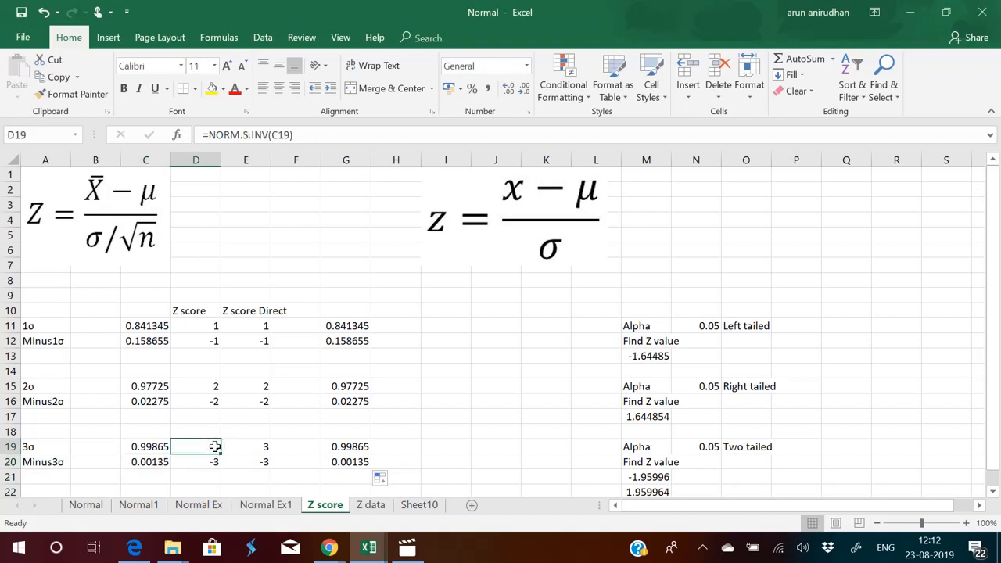
left_click(261, 448)
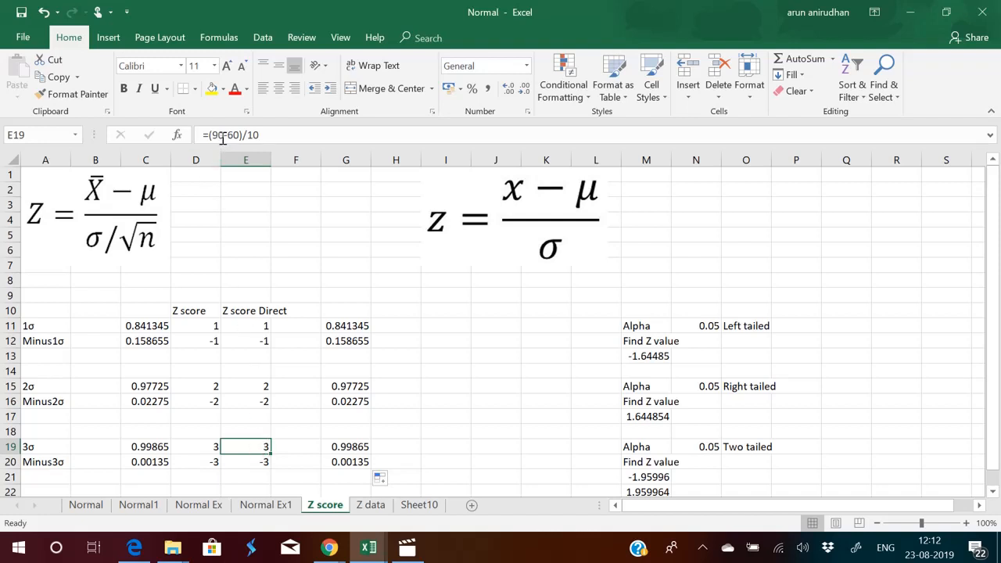
- Check the direct Z score formula in E20 and the NORM.S.DIST formula in G19
left_click(254, 466)
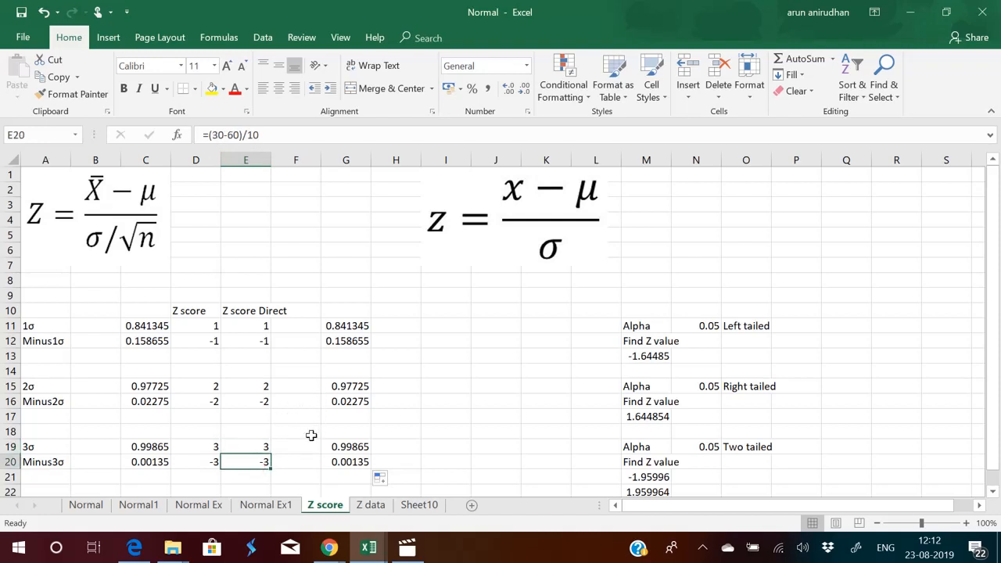
left_click(350, 447)
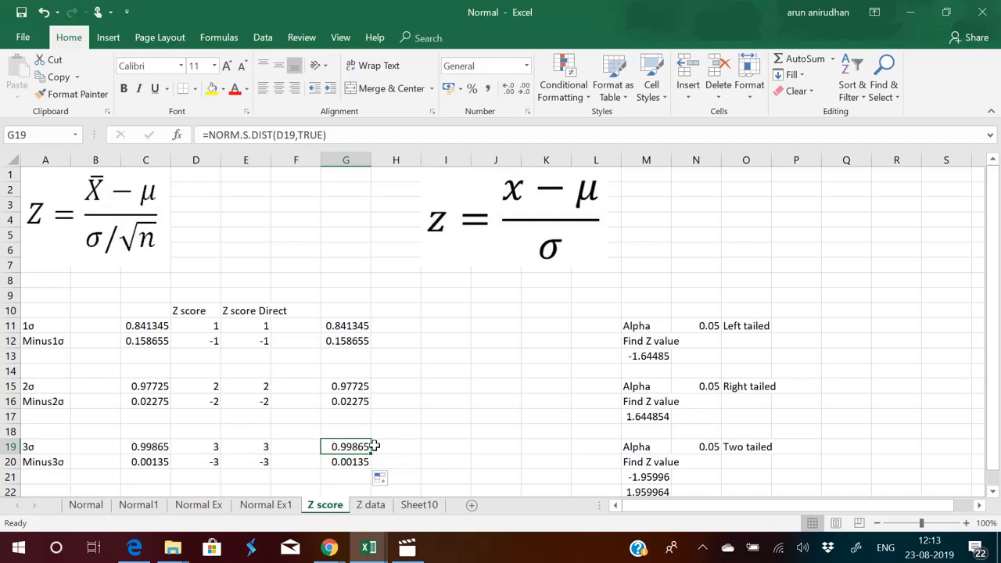
- Start a screen sketch of the Z score sheet and make the red ballpoint pen stroke thinner
left_click(858, 547)
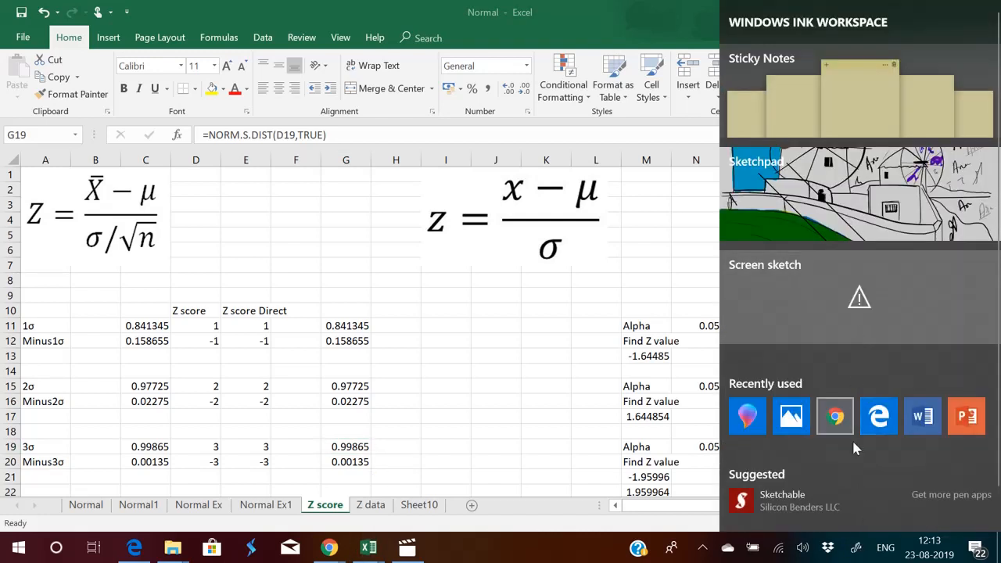
left_click(856, 551)
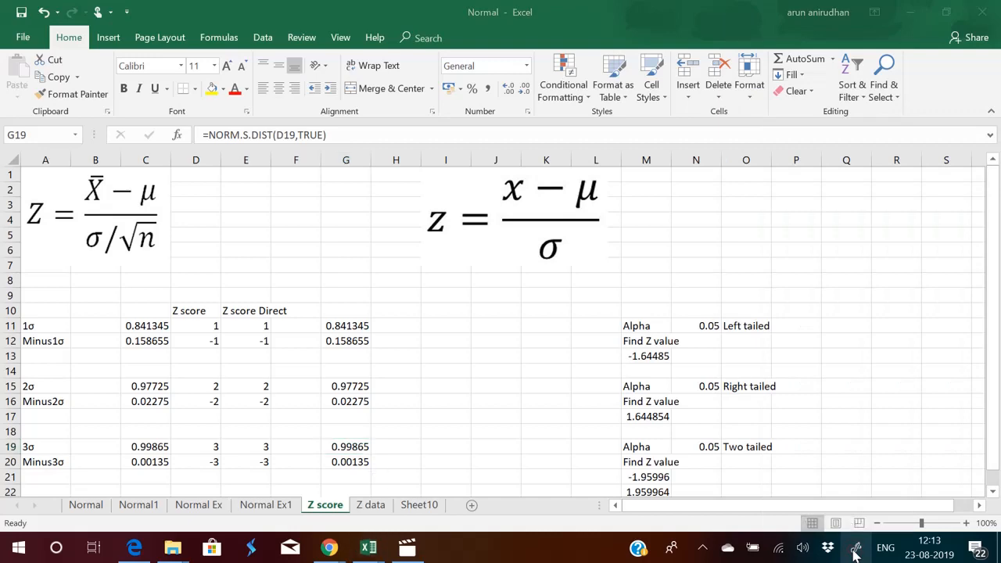
left_click(856, 551)
left_click(870, 319)
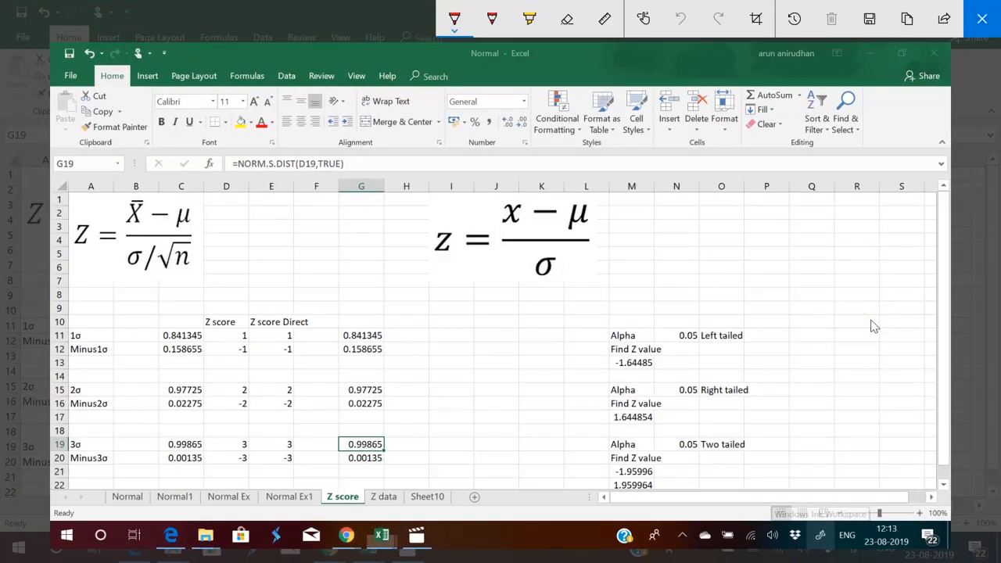
left_click(455, 21)
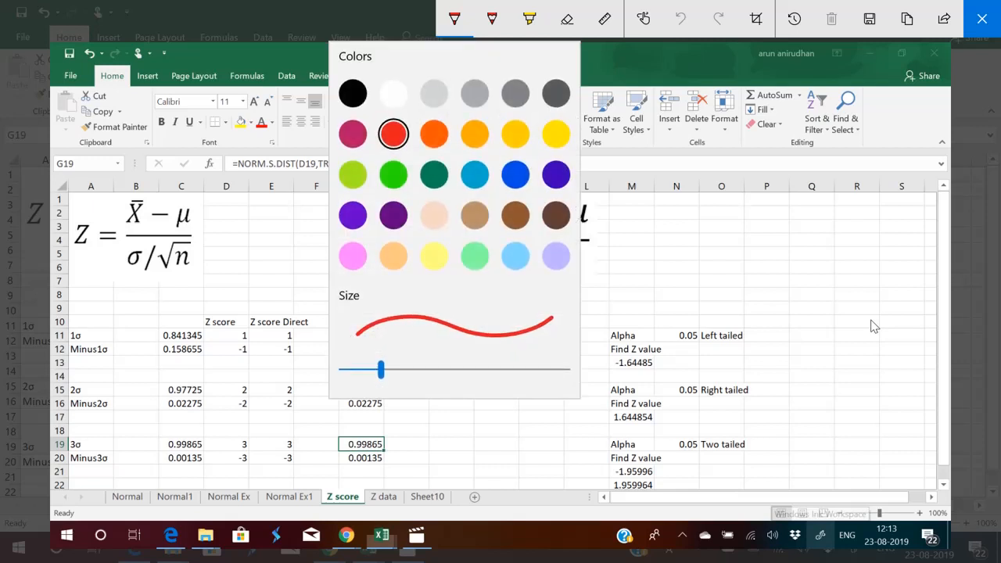
left_click_drag(381, 369, 344, 369)
left_click(455, 20)
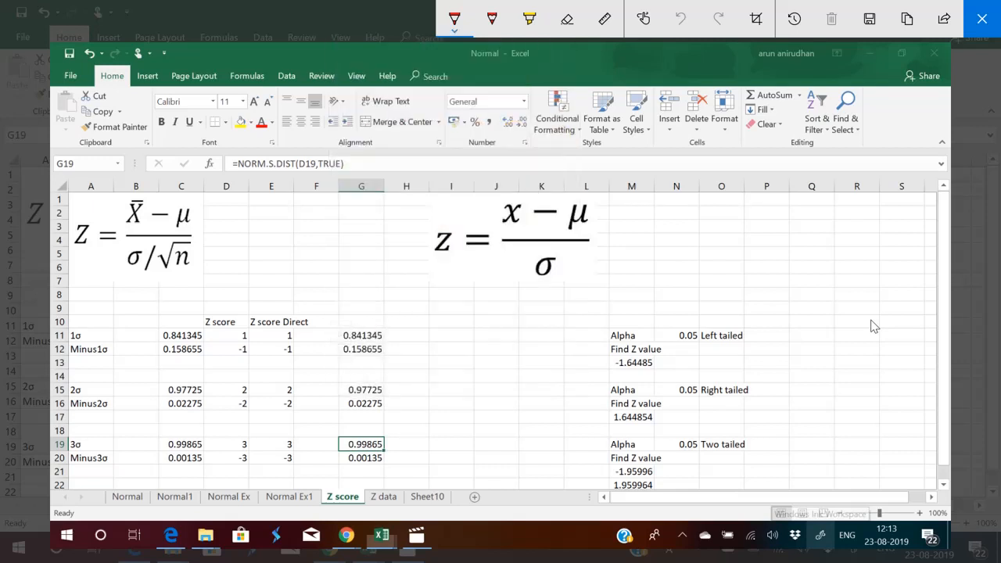
- Handwrite "α = level of significance" in the empty area above the Alpha tables
mouse_move(692, 235)
left_mouse_down()
mouse_move(666, 263)
mouse_move(699, 251)
left_mouse_up()
left_click_drag(757, 228, 808, 187)
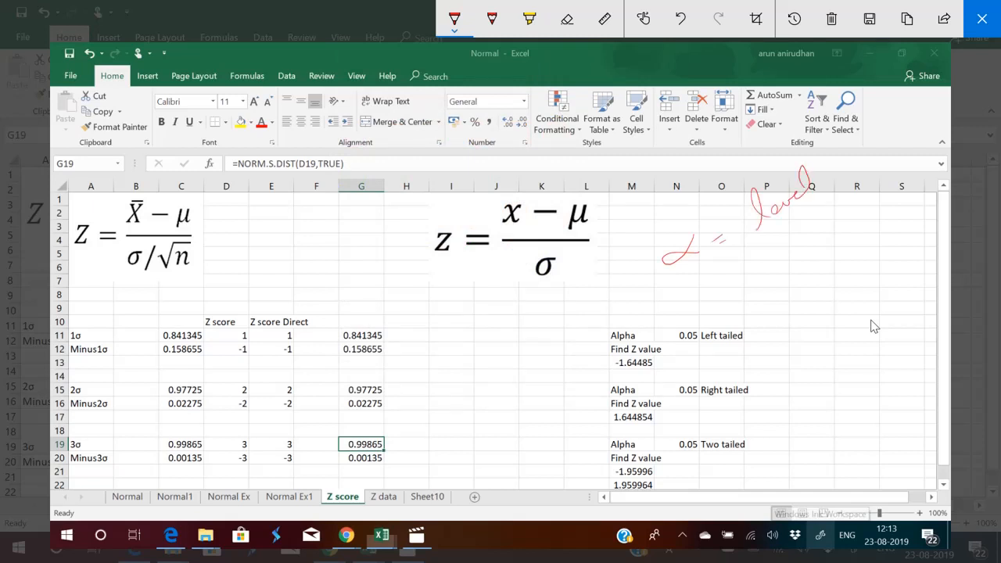
left_click_drag(843, 145, 865, 182)
mouse_move(877, 139)
left_mouse_down()
mouse_move(912, 156)
mouse_move(916, 127)
mouse_move(944, 108)
left_mouse_up()
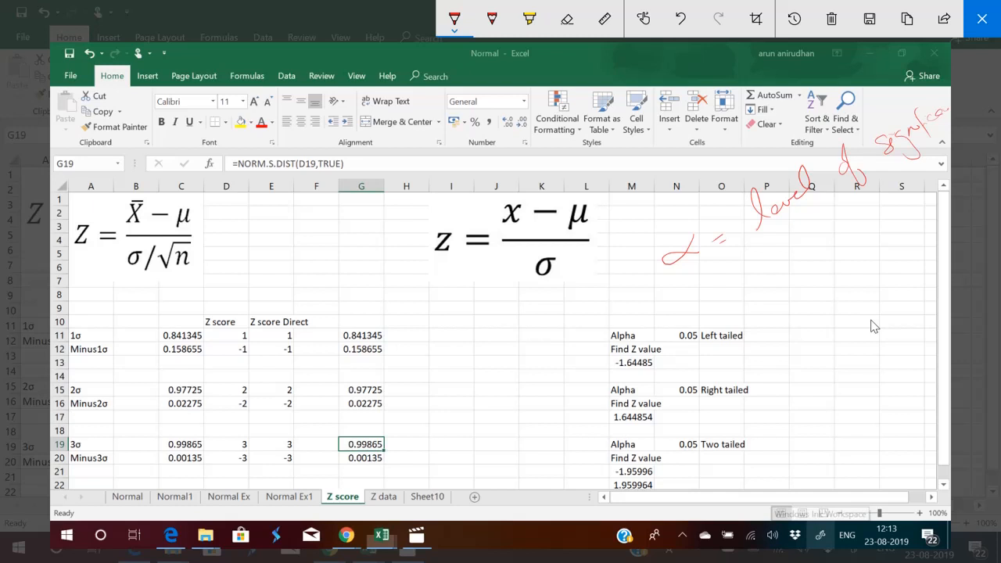
- Handwrite "C.I = 1 - α" under the alpha note and underline 0.05 and Left tailed in row 11
mouse_move(699, 286)
left_mouse_down()
mouse_move(699, 303)
mouse_move(719, 283)
left_mouse_up()
left_click_drag(770, 242, 779, 251)
left_click_drag(822, 212, 842, 218)
mouse_move(675, 352)
left_mouse_down()
mouse_move(696, 339)
mouse_move(743, 338)
mouse_move(744, 347)
left_mouse_up()
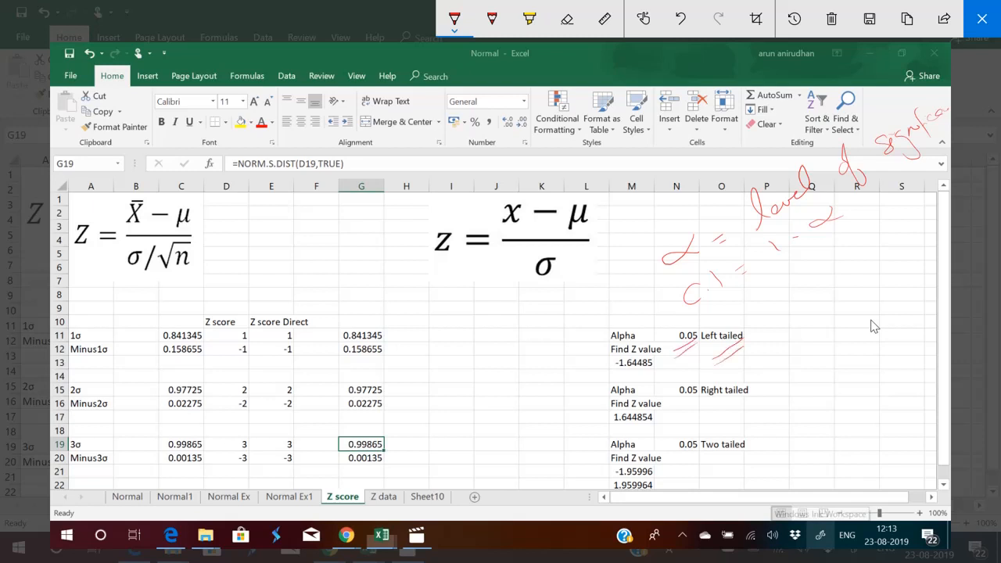
- Sketch a bell curve with a centre line beside the tables and shade its left tail, labelled 0.05 and 5%
left_click_drag(792, 415, 939, 317)
mouse_move(792, 408)
left_mouse_down()
mouse_move(819, 290)
mouse_move(902, 303)
mouse_move(950, 295)
left_mouse_up()
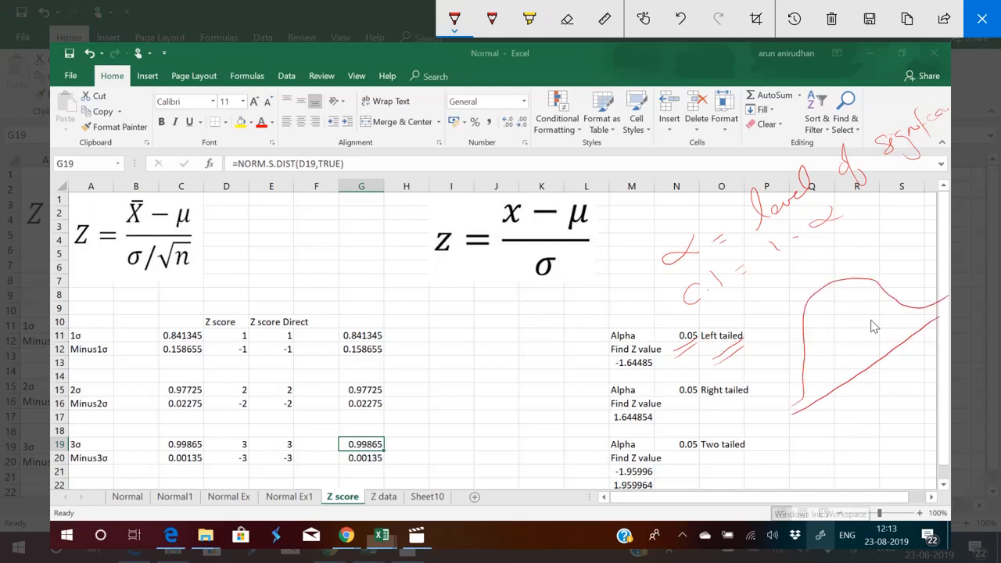
left_click_drag(832, 283, 870, 359)
mouse_move(805, 383)
left_mouse_down()
mouse_move(818, 418)
mouse_move(843, 412)
mouse_move(834, 448)
left_mouse_up()
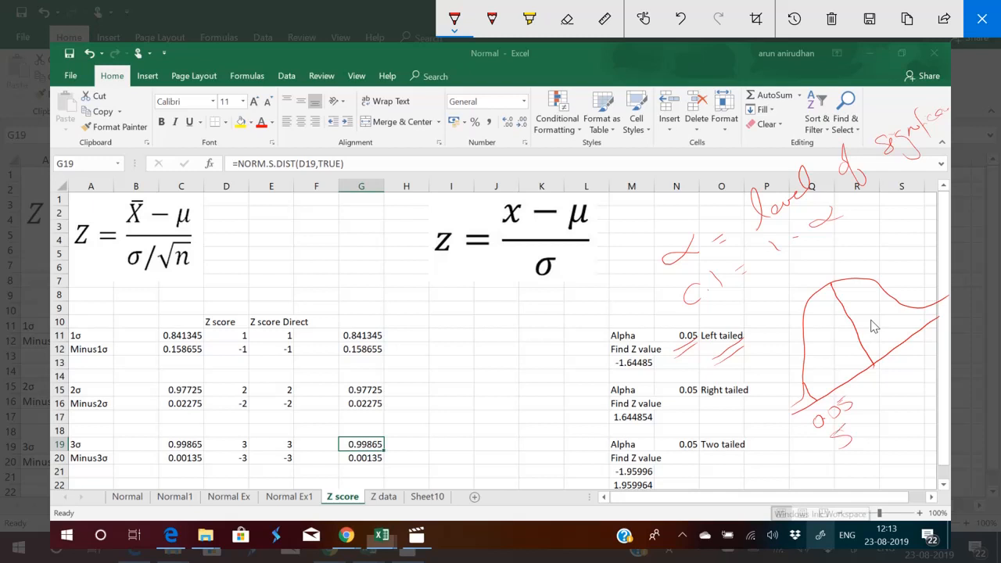
left_click_drag(858, 411, 862, 435)
mouse_move(797, 402)
left_mouse_down()
mouse_move(800, 419)
mouse_move(801, 410)
left_mouse_up()
- Handwrite "Norm.S." in the blank cells below the z formula and close the screen sketch
mouse_move(466, 377)
left_mouse_down()
mouse_move(482, 409)
mouse_move(496, 363)
mouse_move(548, 330)
left_mouse_up()
left_click(542, 330)
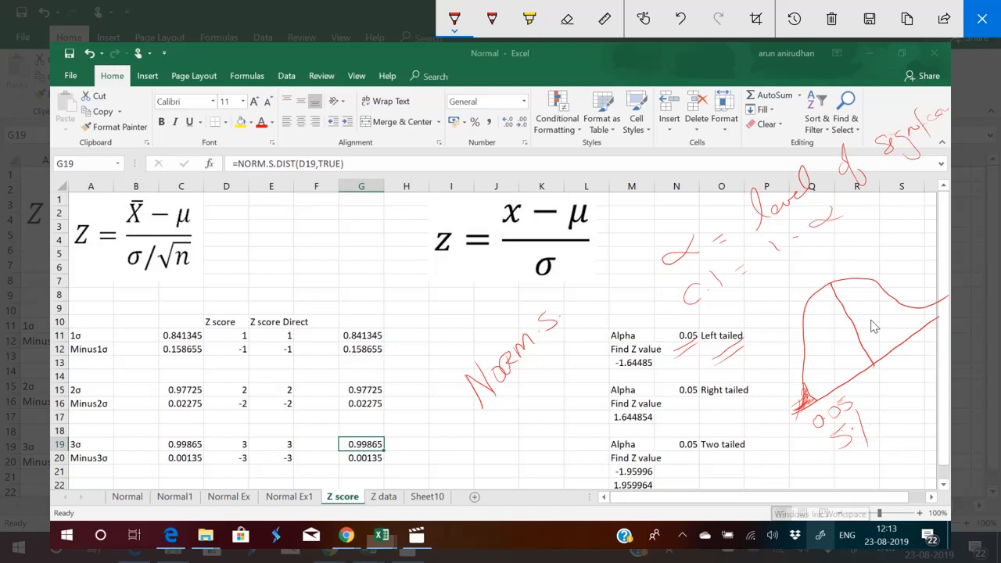
left_click(992, 28)
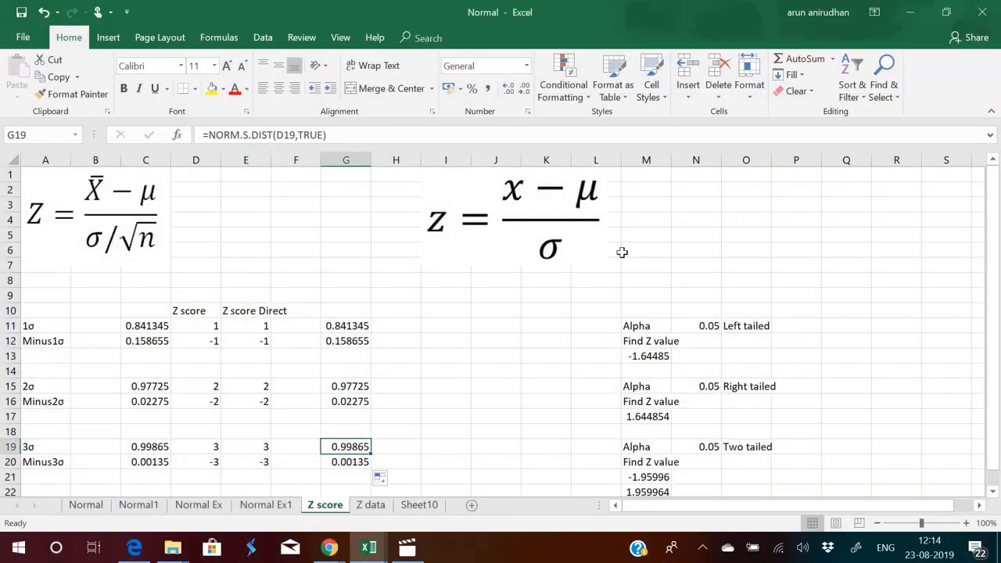
- Check the left-tailed alpha in N11 and the NORM.S.INV formula and its probability argument in M13
left_click(706, 325)
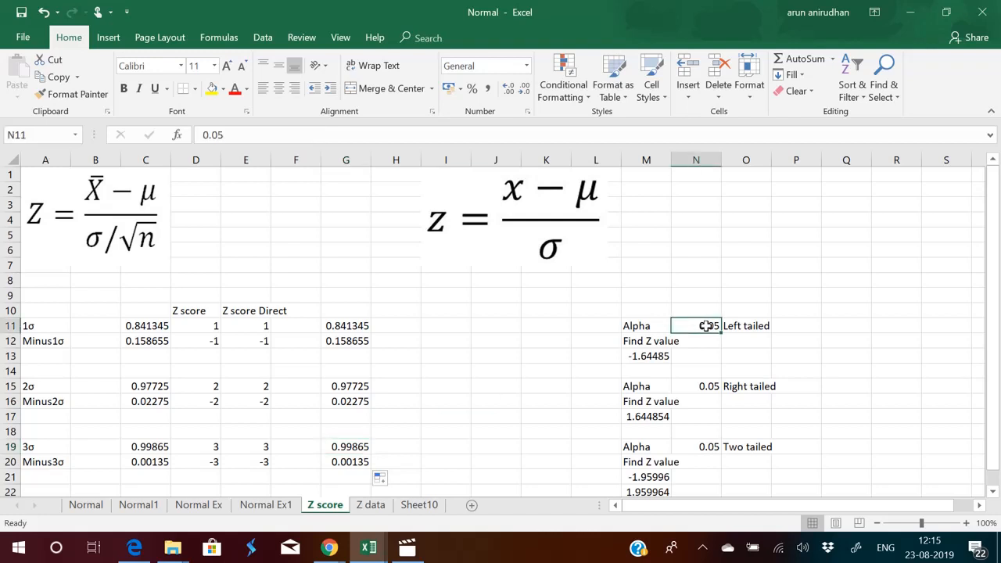
left_click(653, 358)
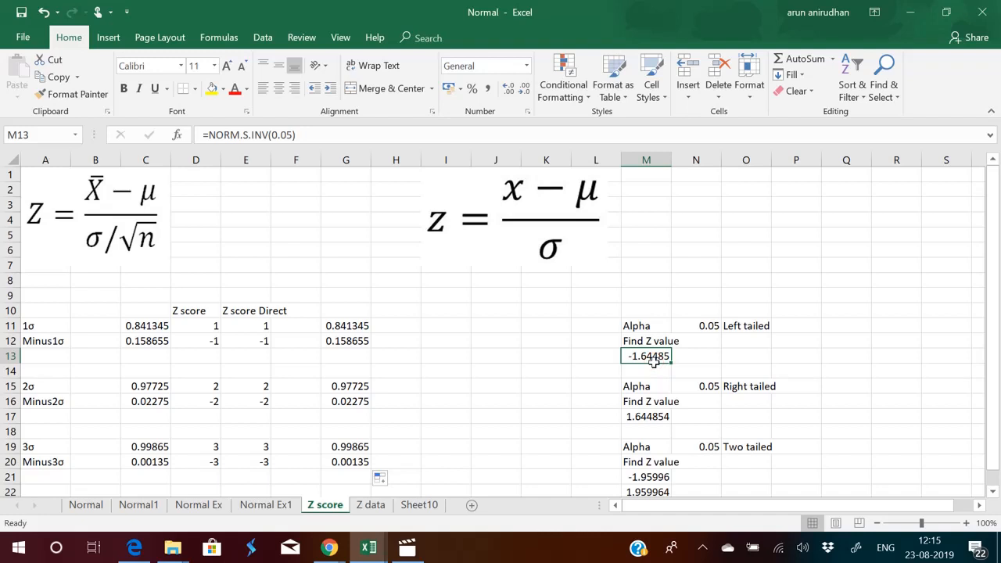
left_click(249, 136)
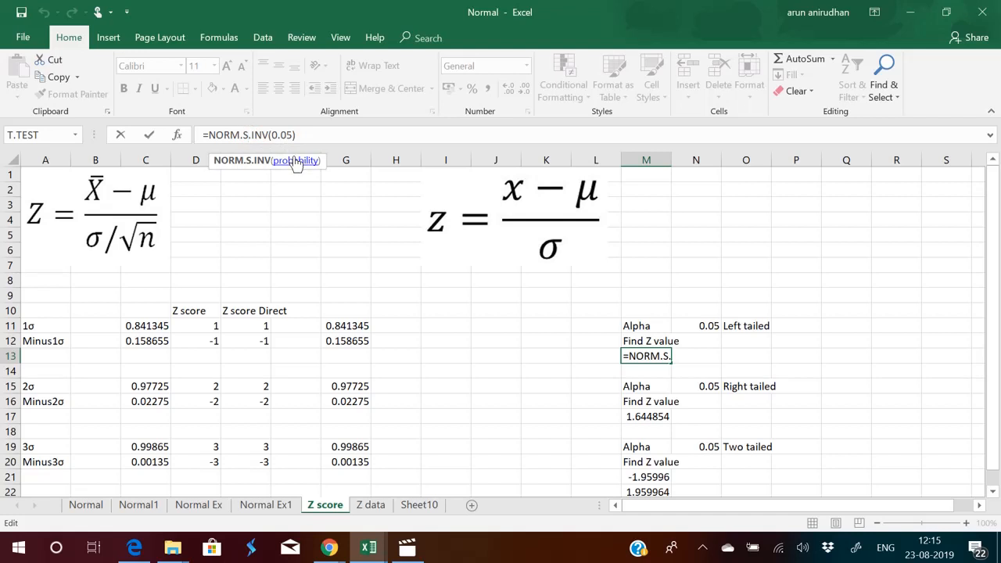
key("ctrl+Return")
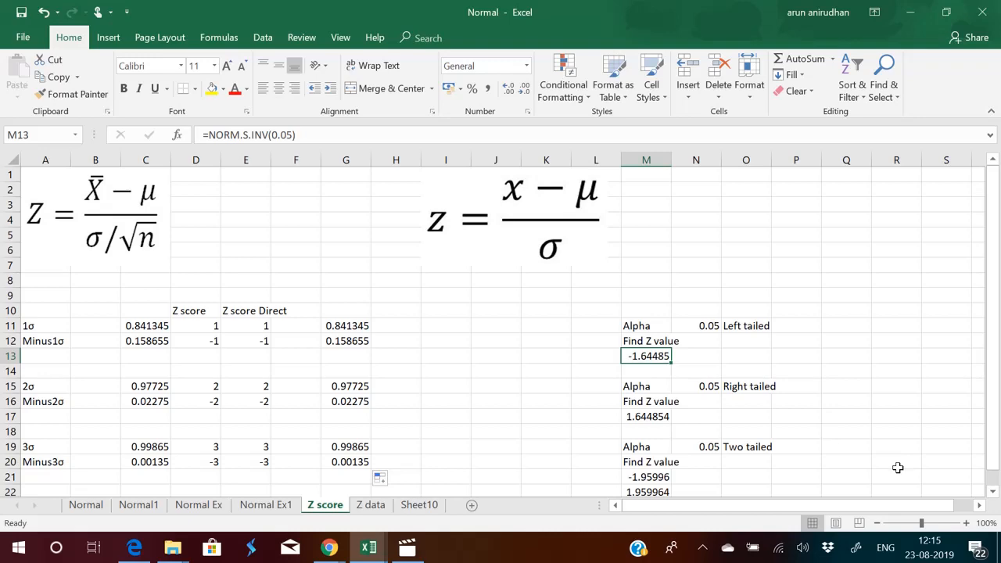
- Start a new screen sketch and draw a bell curve with its right tail shaded and labelled 1-0.05
left_click(856, 550)
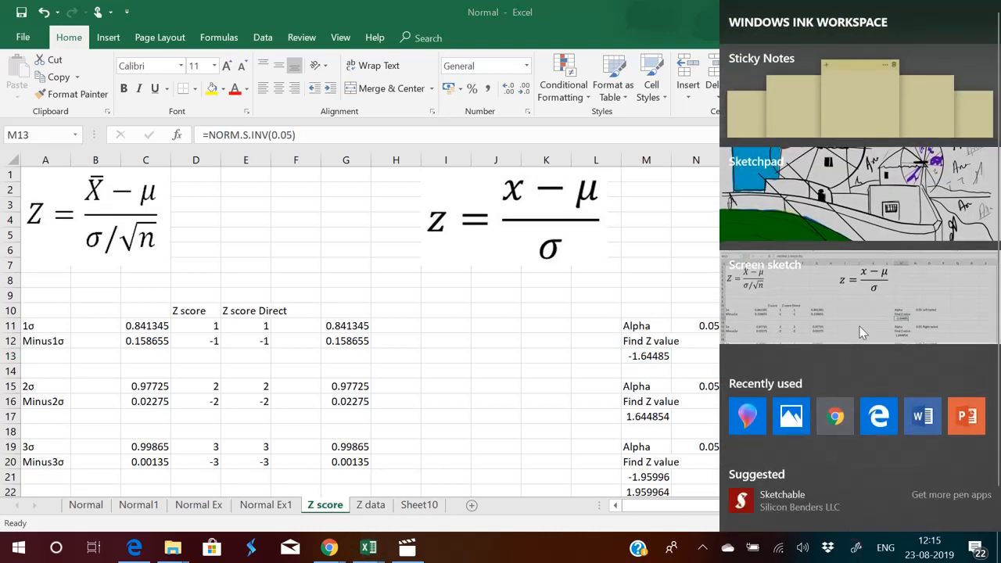
left_click(864, 327)
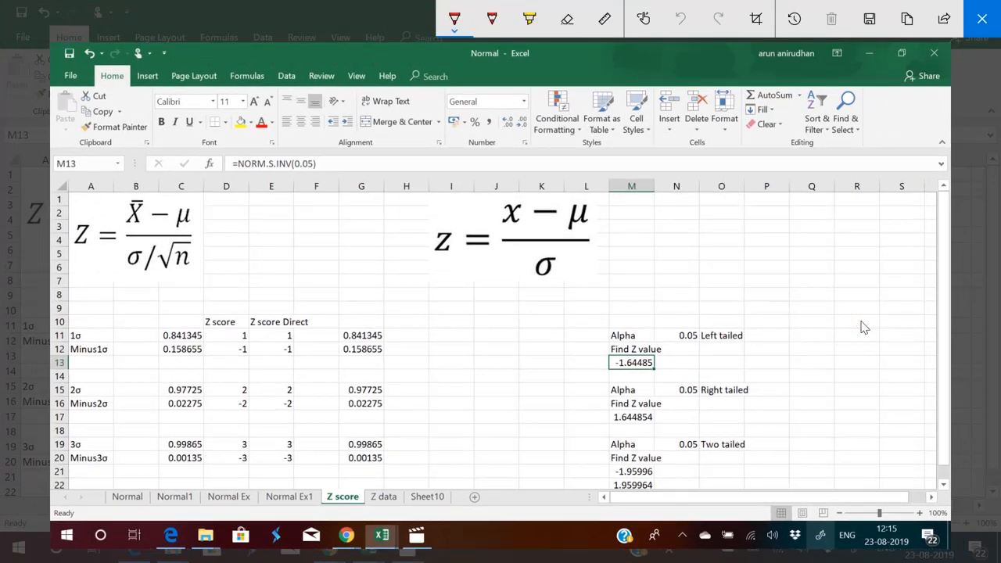
left_click_drag(772, 378, 930, 281)
mouse_move(773, 370)
left_mouse_down()
mouse_move(829, 244)
mouse_move(907, 266)
mouse_move(950, 259)
left_mouse_up()
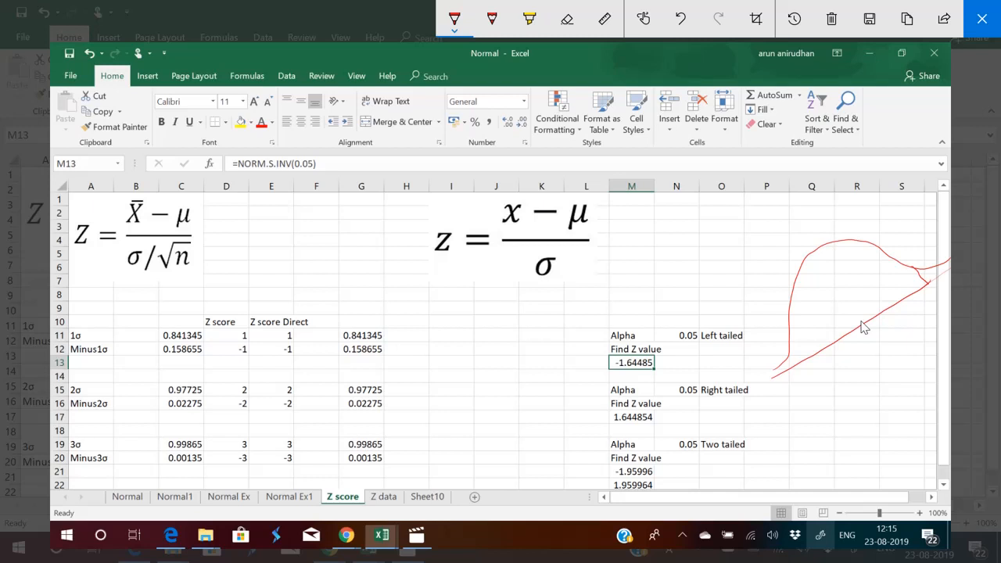
left_click_drag(929, 282, 938, 273)
mouse_move(907, 306)
left_mouse_down()
mouse_move(911, 319)
mouse_move(947, 285)
left_mouse_up()
- Handwrite "P(1-α)" below the right-tailed bell curve
mouse_move(829, 399)
left_mouse_down()
mouse_move(830, 433)
mouse_move(827, 417)
left_mouse_up()
left_click_drag(856, 374, 848, 404)
mouse_move(867, 386)
left_mouse_down()
mouse_move(865, 396)
mouse_move(906, 365)
left_mouse_up()
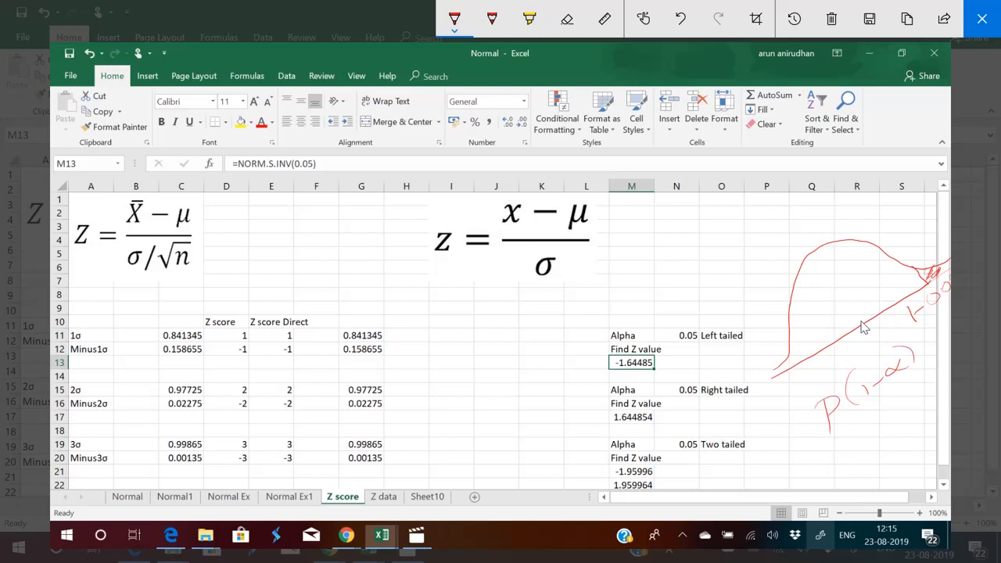
- Hatch the area of the bell curve up to the right tail and close the screen sketch
left_click_drag(792, 318, 883, 263)
mouse_move(795, 338)
left_mouse_down()
mouse_move(887, 272)
mouse_move(894, 288)
mouse_move(908, 279)
left_mouse_up()
left_click_drag(780, 370, 921, 277)
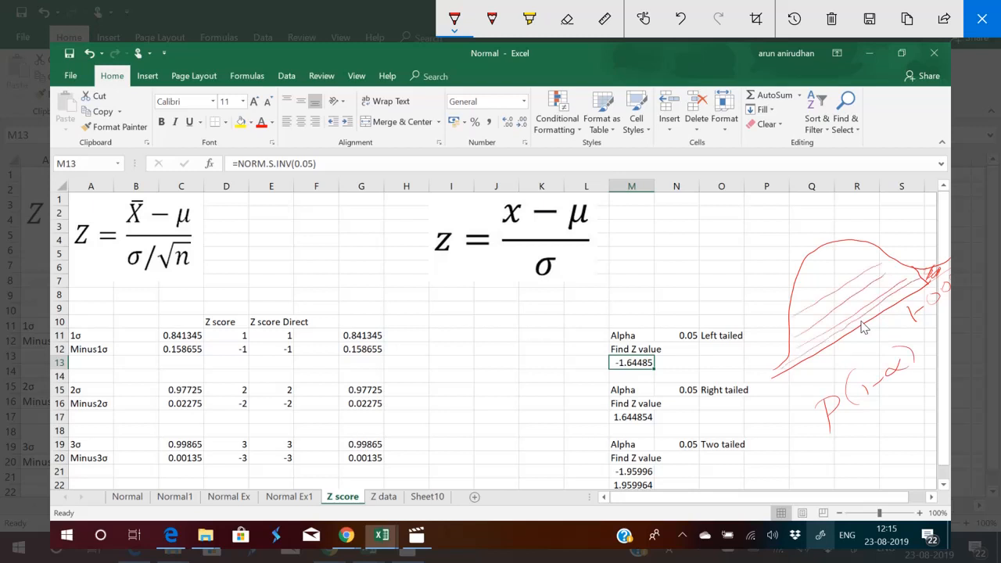
mouse_move(804, 357)
left_mouse_down()
mouse_move(888, 304)
mouse_move(904, 261)
left_mouse_up()
left_click(982, 19)
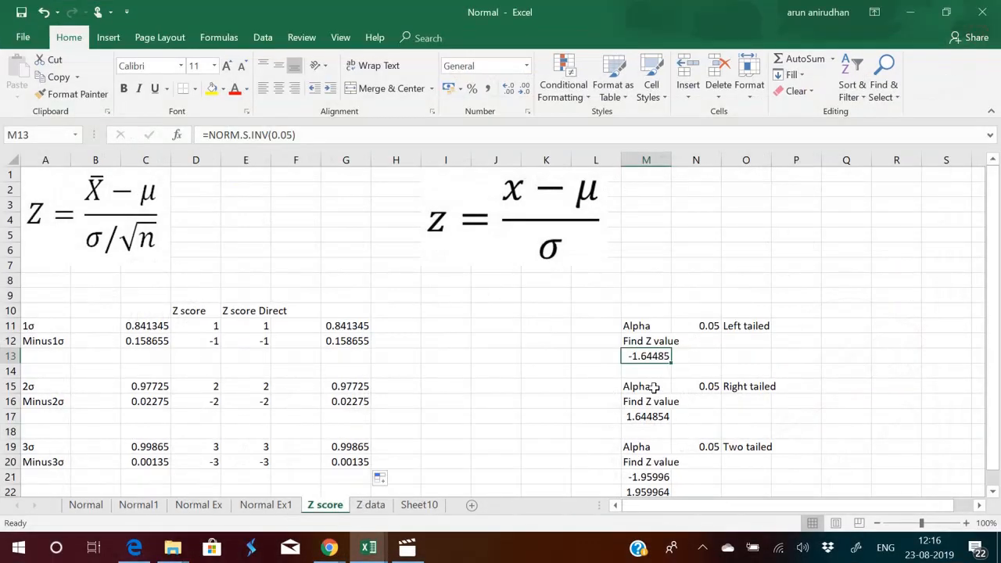
- Check the right-tailed NORM.S.INV formula in M17
left_click(650, 418)
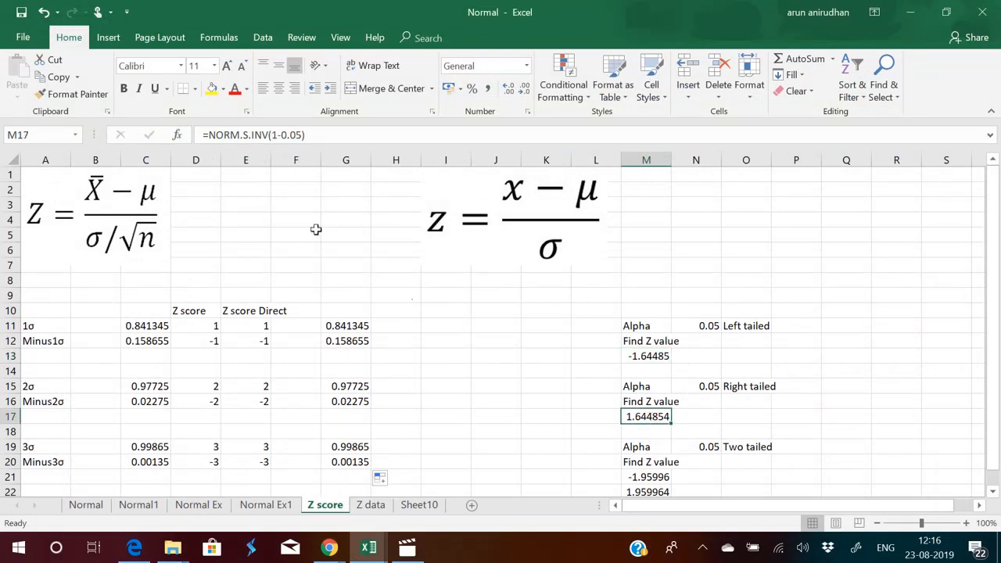
left_click(247, 135)
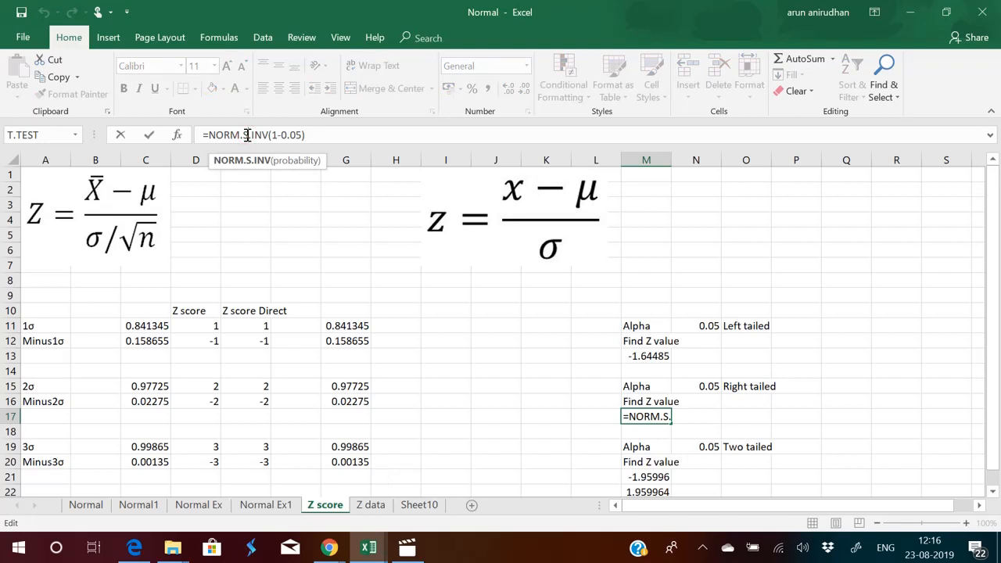
key("Return")
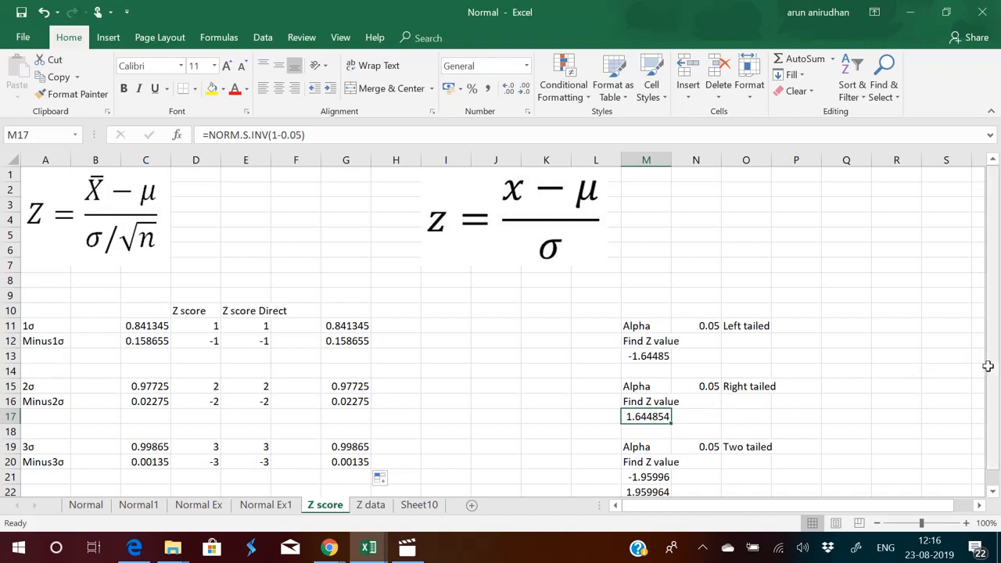
- Start a screen sketch with the whole two-tailed table in view and handwrite "α = 0.05" above the tables
left_click_drag(992, 373, 992, 397)
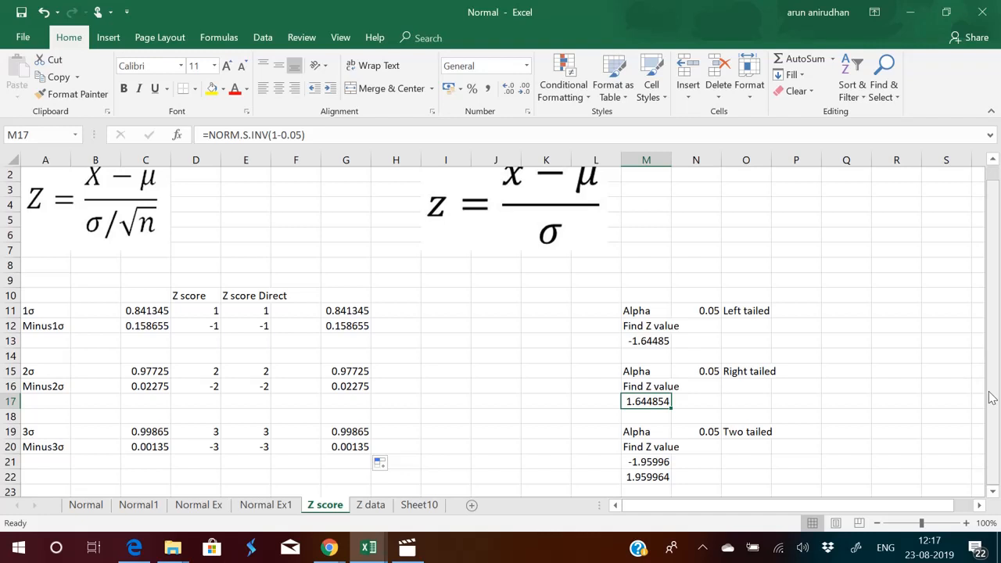
left_click(858, 549)
left_click(873, 302)
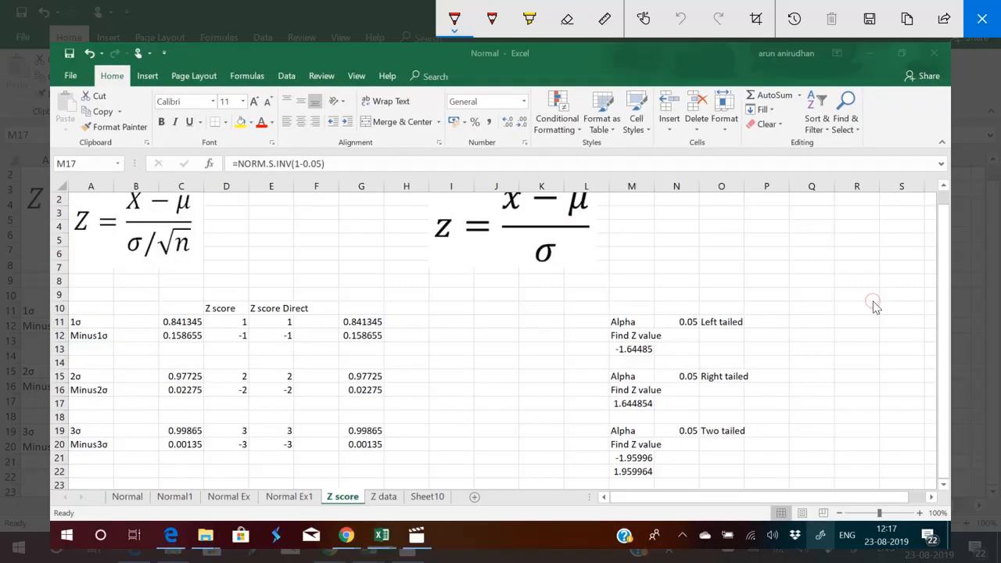
mouse_move(688, 235)
left_mouse_down()
mouse_move(697, 252)
mouse_move(707, 245)
left_mouse_up()
mouse_move(733, 218)
left_mouse_down()
mouse_move(727, 232)
mouse_move(755, 208)
mouse_move(765, 218)
mouse_move(777, 198)
left_mouse_up()
left_click(745, 216)
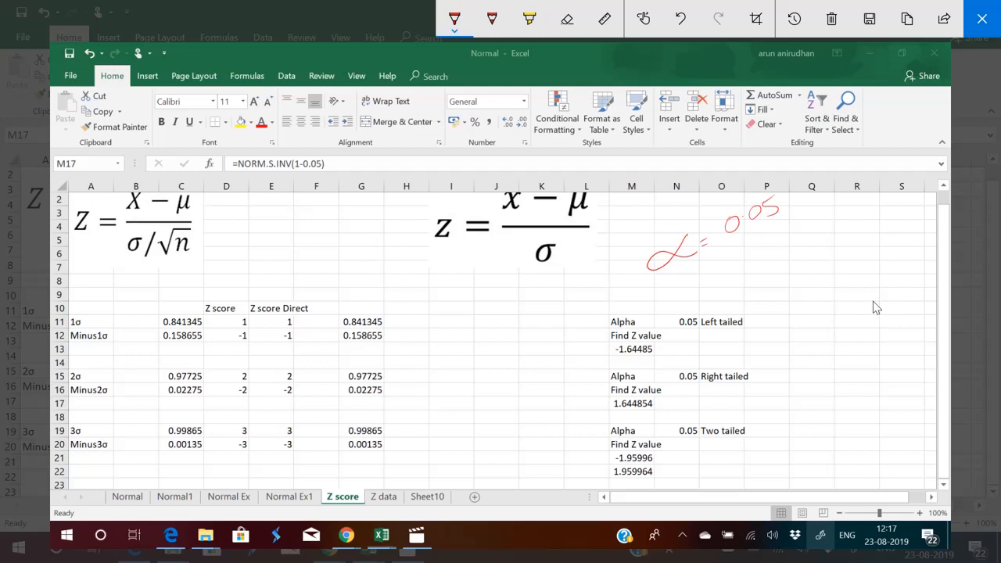
- Sketch a bell curve with both tails cut off and label each tail 0.05/2
left_click_drag(743, 361, 936, 258)
mouse_move(745, 352)
left_mouse_down()
mouse_move(763, 337)
mouse_move(796, 242)
mouse_move(943, 233)
left_mouse_up()
left_click_drag(924, 265, 951, 250)
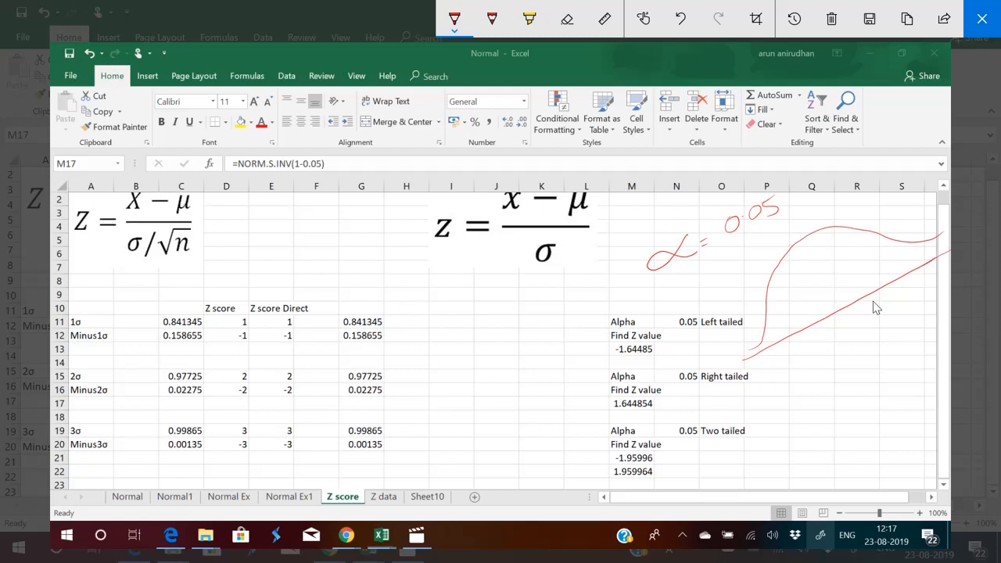
mouse_move(767, 326)
left_mouse_down()
mouse_move(779, 339)
mouse_move(773, 365)
mouse_move(789, 364)
mouse_move(796, 349)
mouse_move(815, 361)
left_mouse_up()
left_click_drag(823, 349, 842, 351)
mouse_move(926, 243)
left_mouse_down()
mouse_move(937, 258)
mouse_move(934, 294)
mouse_move(951, 299)
left_mouse_up()
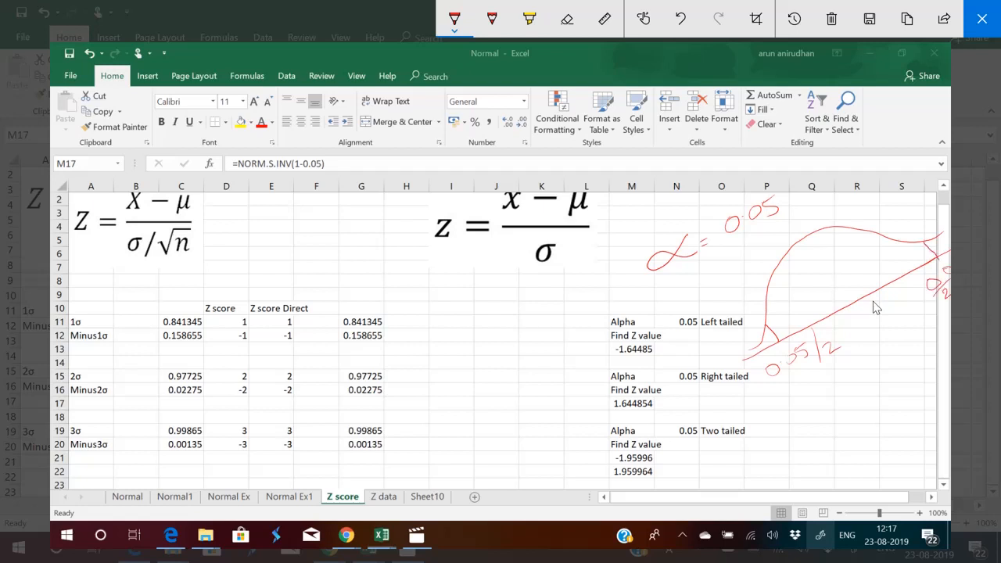
- Add a centre line to the bell curve, circle both tails and close the screen sketch
left_click_drag(817, 241, 843, 304)
left_click_drag(761, 318, 789, 353)
mouse_move(923, 236)
left_mouse_down()
mouse_move(922, 256)
mouse_move(917, 240)
left_mouse_up()
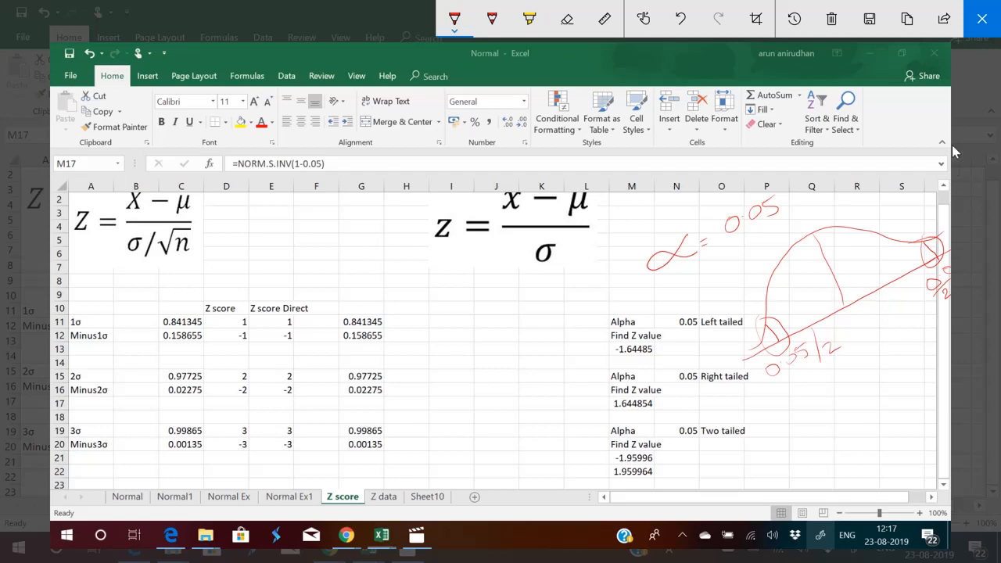
left_click(983, 20)
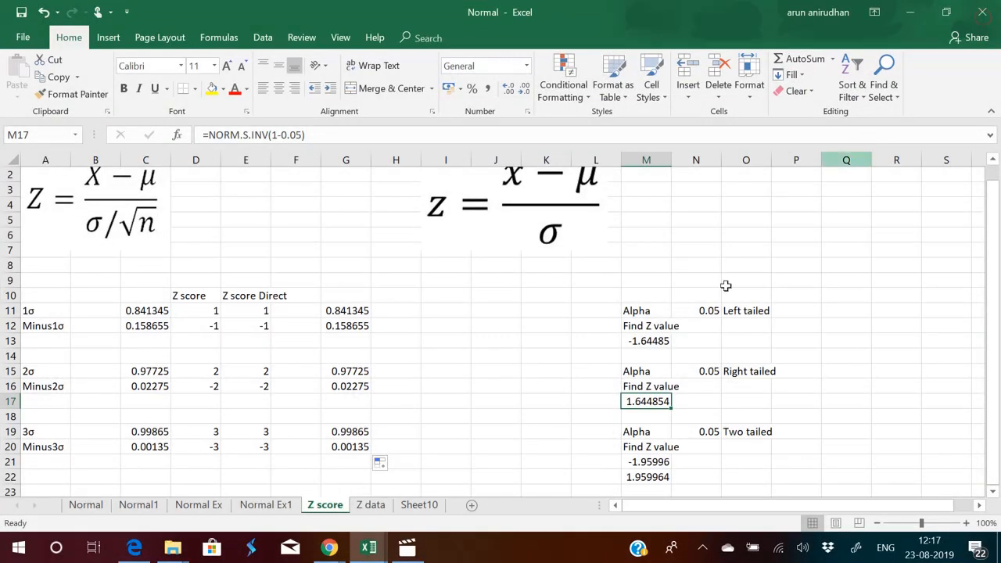
- Check the two-tailed NORM.S.INV formulas for the lower and upper Z values in M21 and M22
left_click(649, 462)
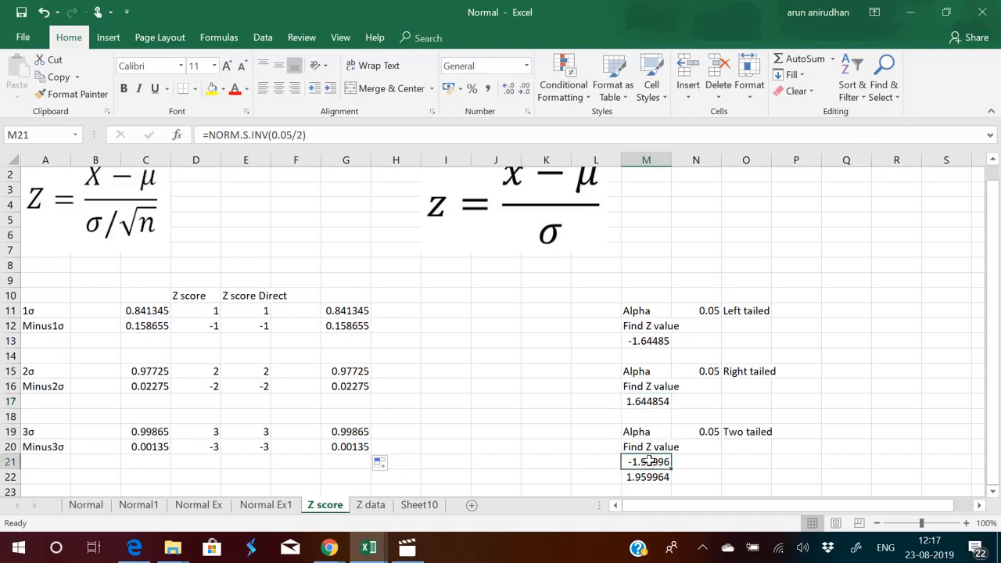
left_click(230, 137)
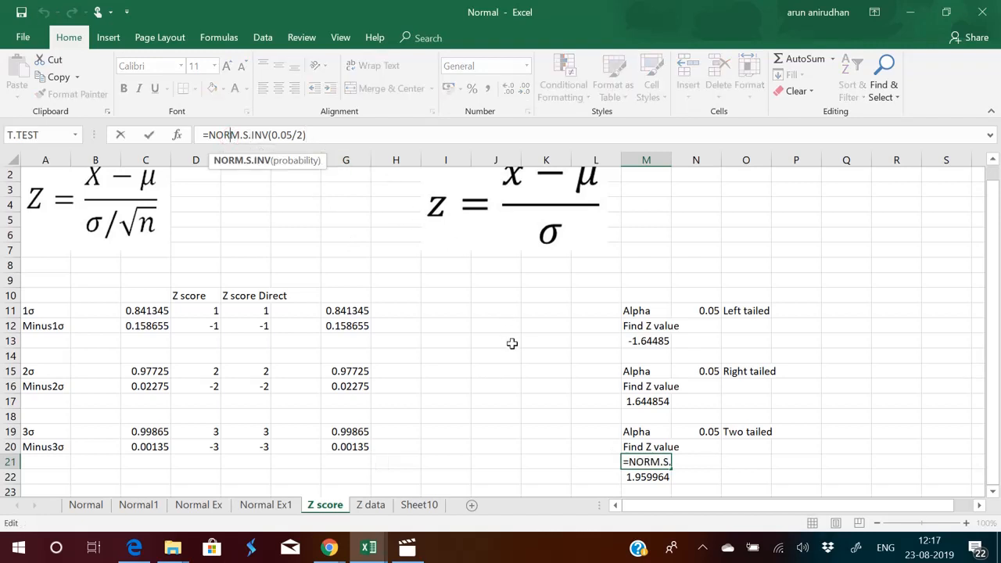
left_click(662, 466)
left_click(658, 477)
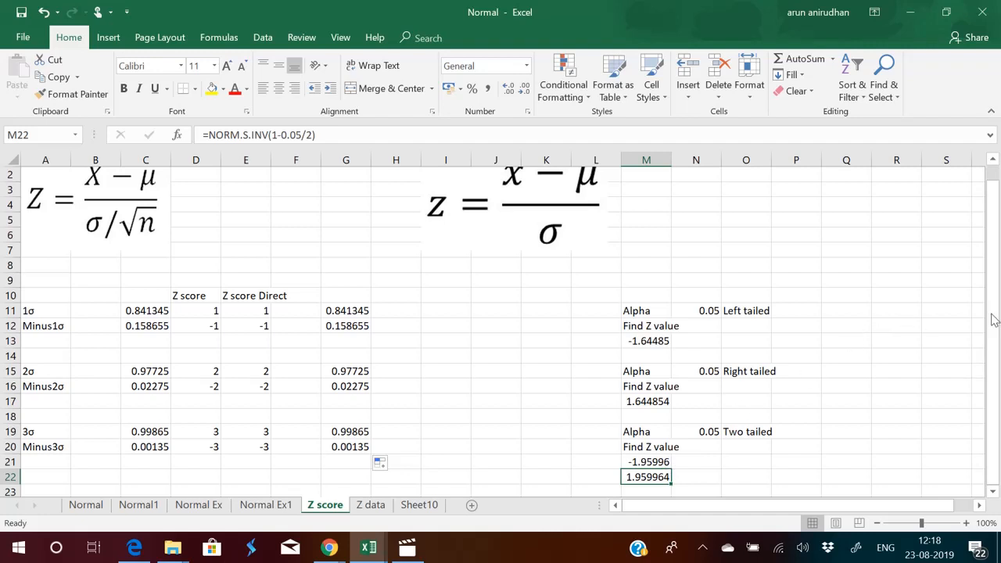
left_click_drag(997, 317, 996, 309)
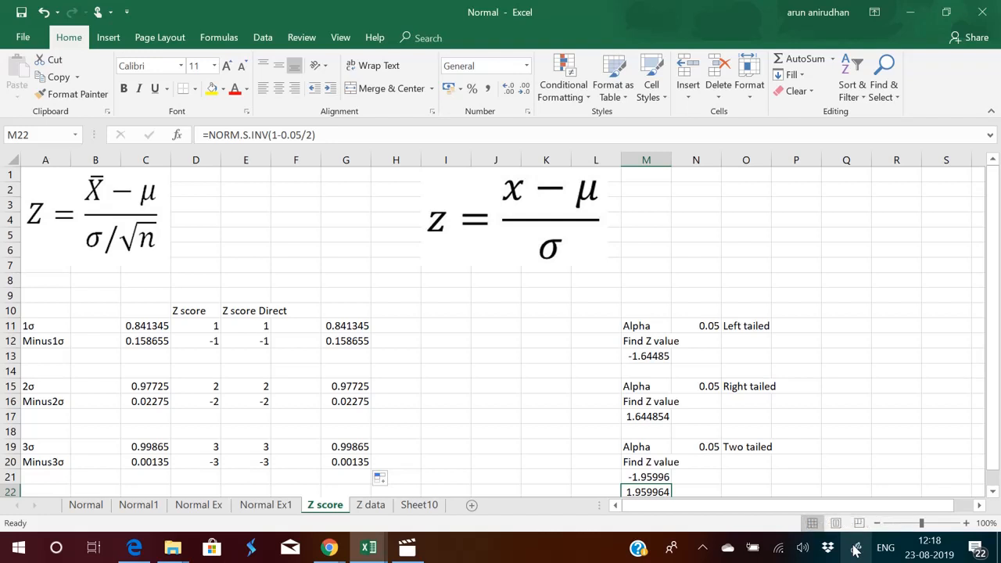
left_click(703, 547)
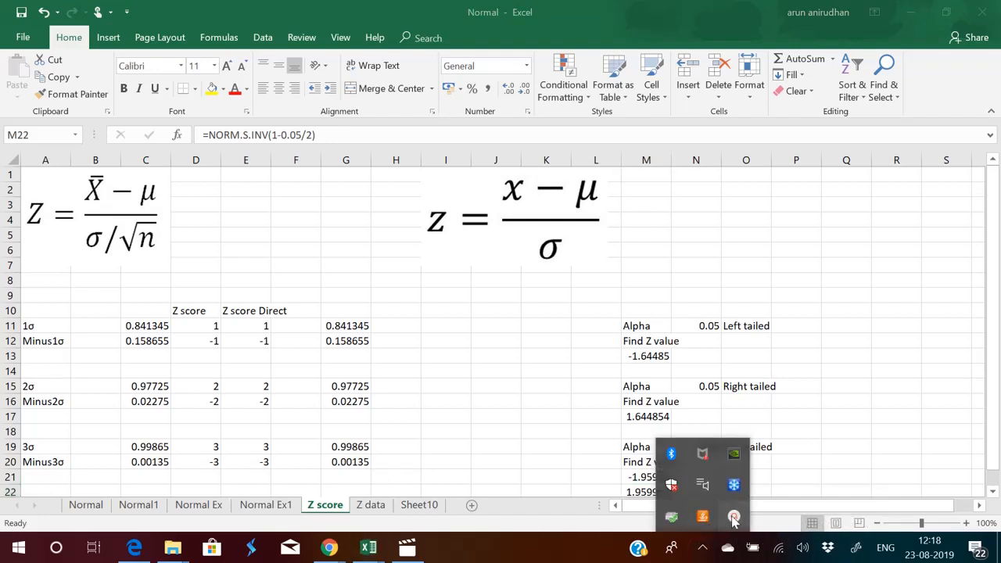